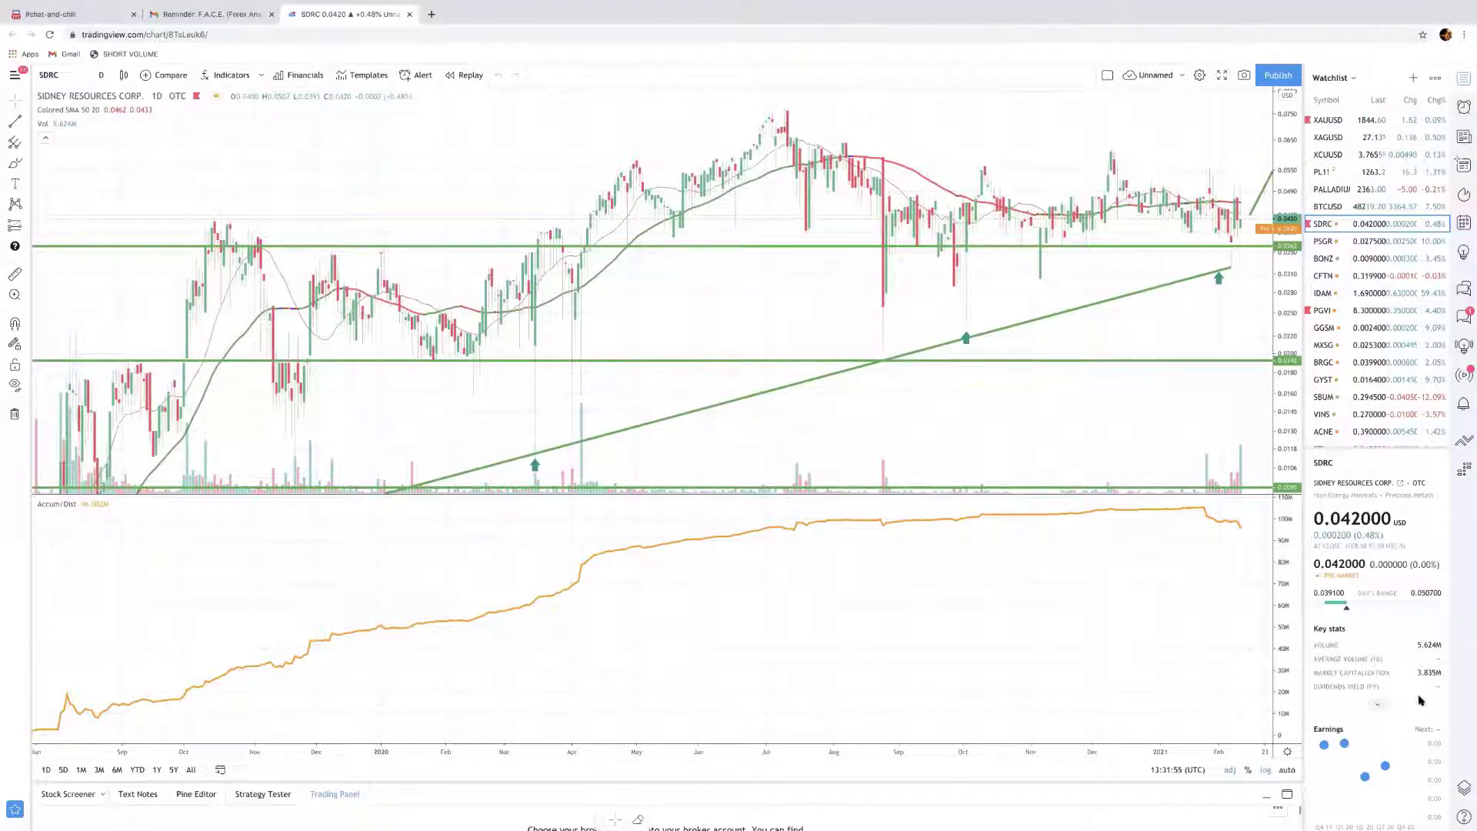
# Step: Compress the SDRC price scale, go full screen and zoom out to show the black targets and green arrow
pyautogui.moveTo(1293, 191); pyautogui.dragTo(1091, 305)
pyautogui.click(1222, 75)
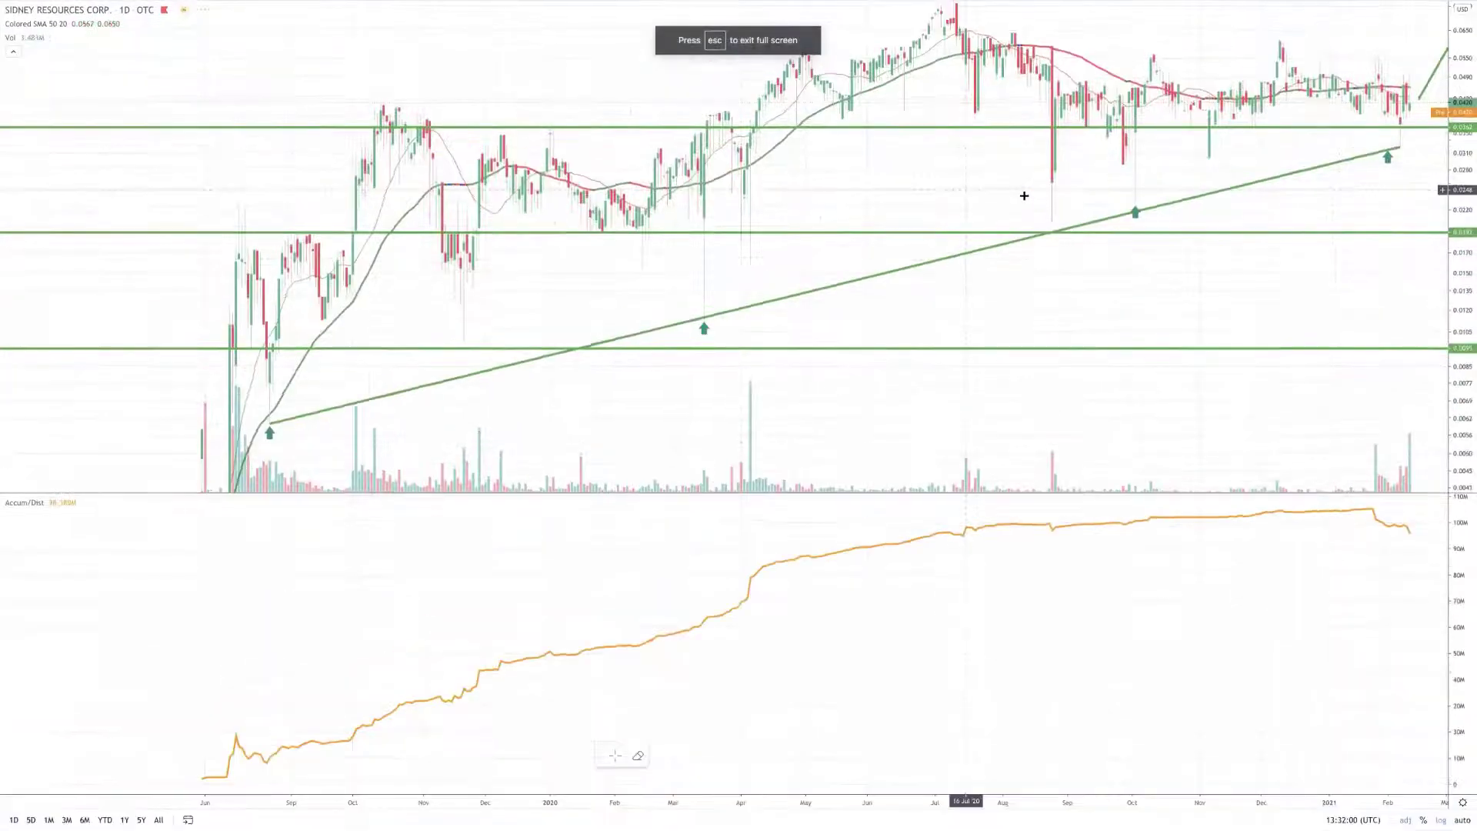
pyautogui.scroll(-3, 1239, 231)
pyautogui.scroll(-3, 1250, 283)
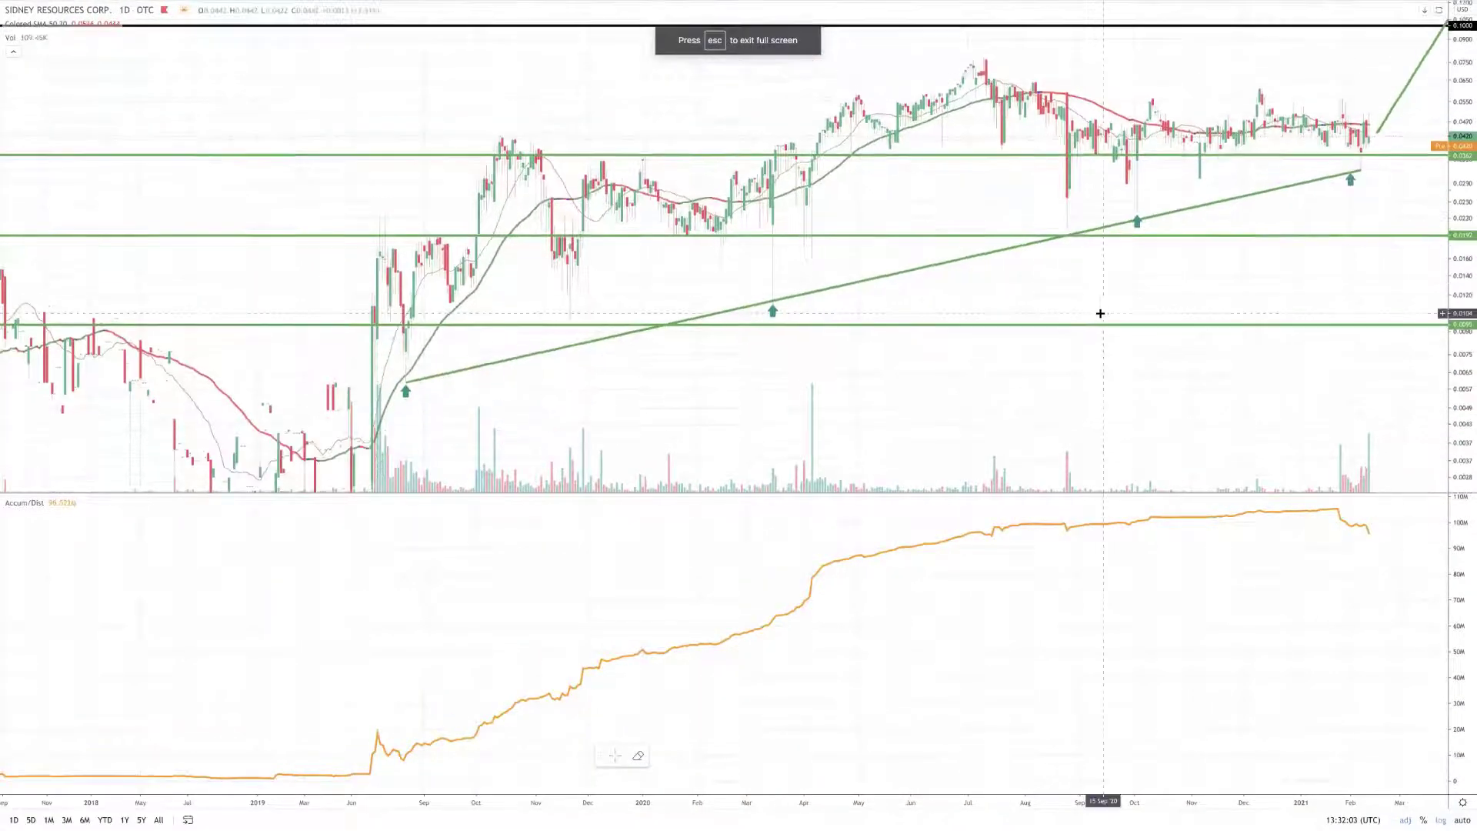
pyautogui.scroll(2, 1245, 167)
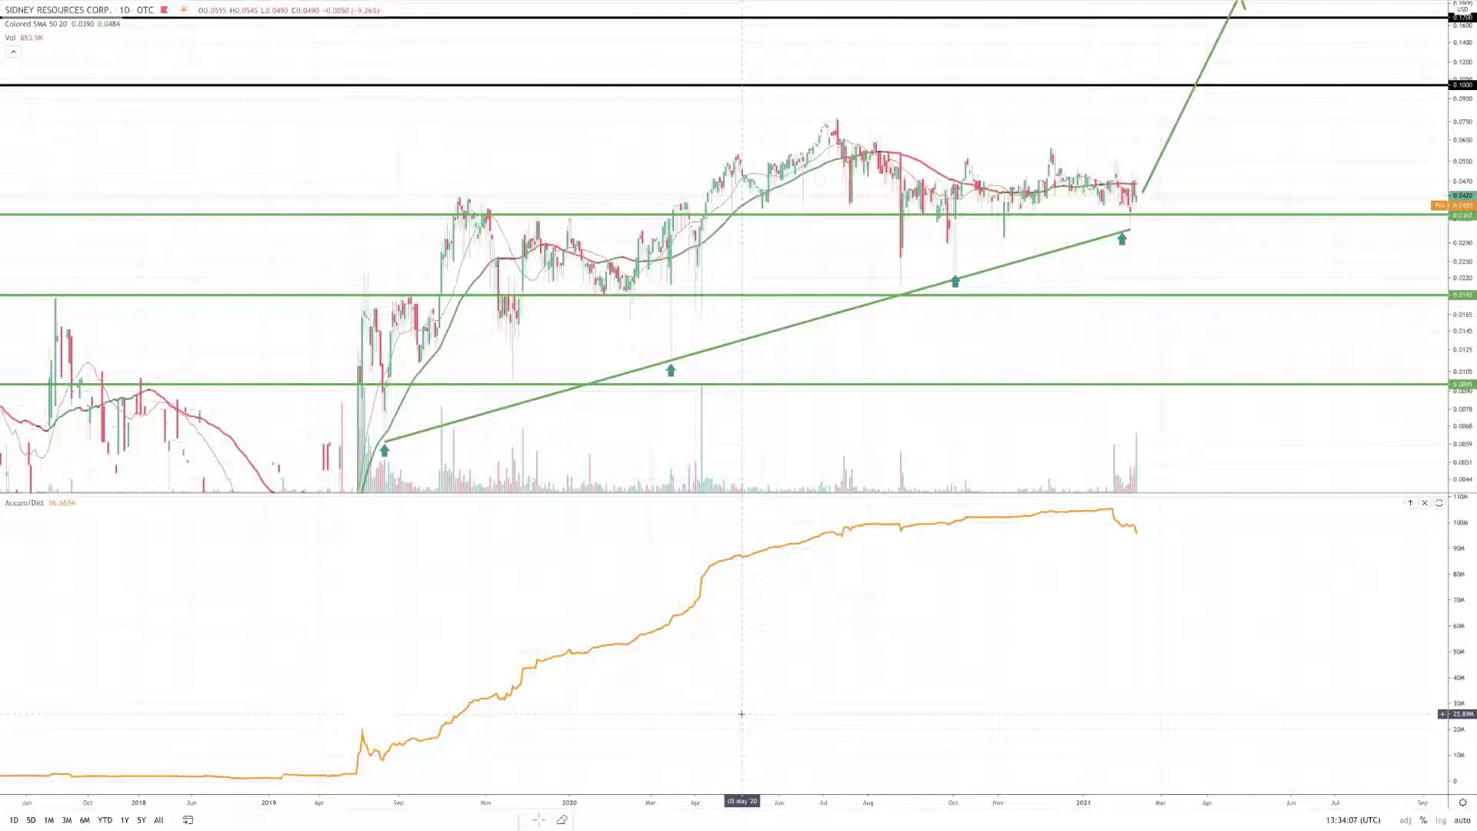
pyautogui.doubleClick(84, 9)
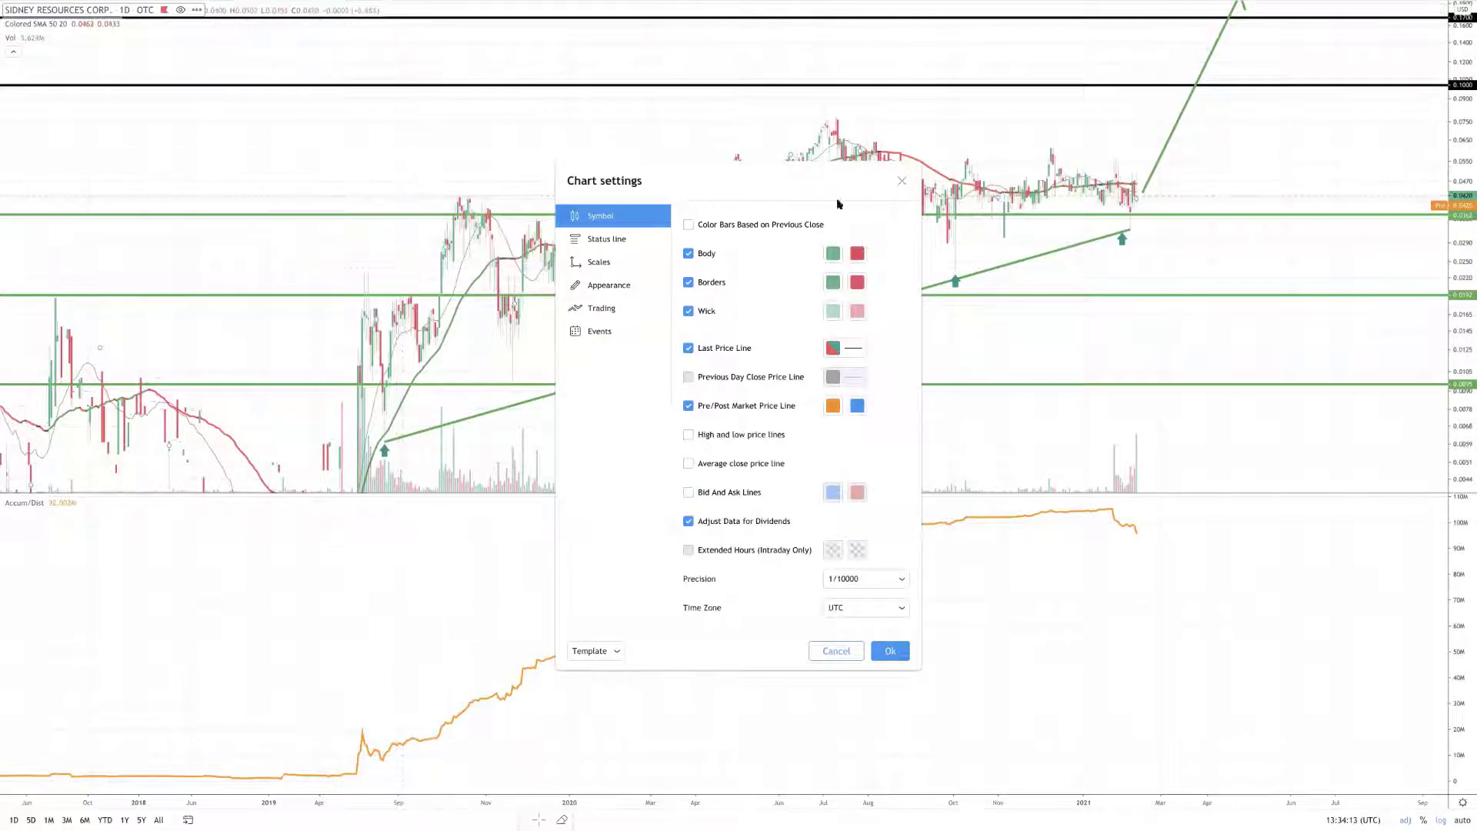
pyautogui.click(901, 181)
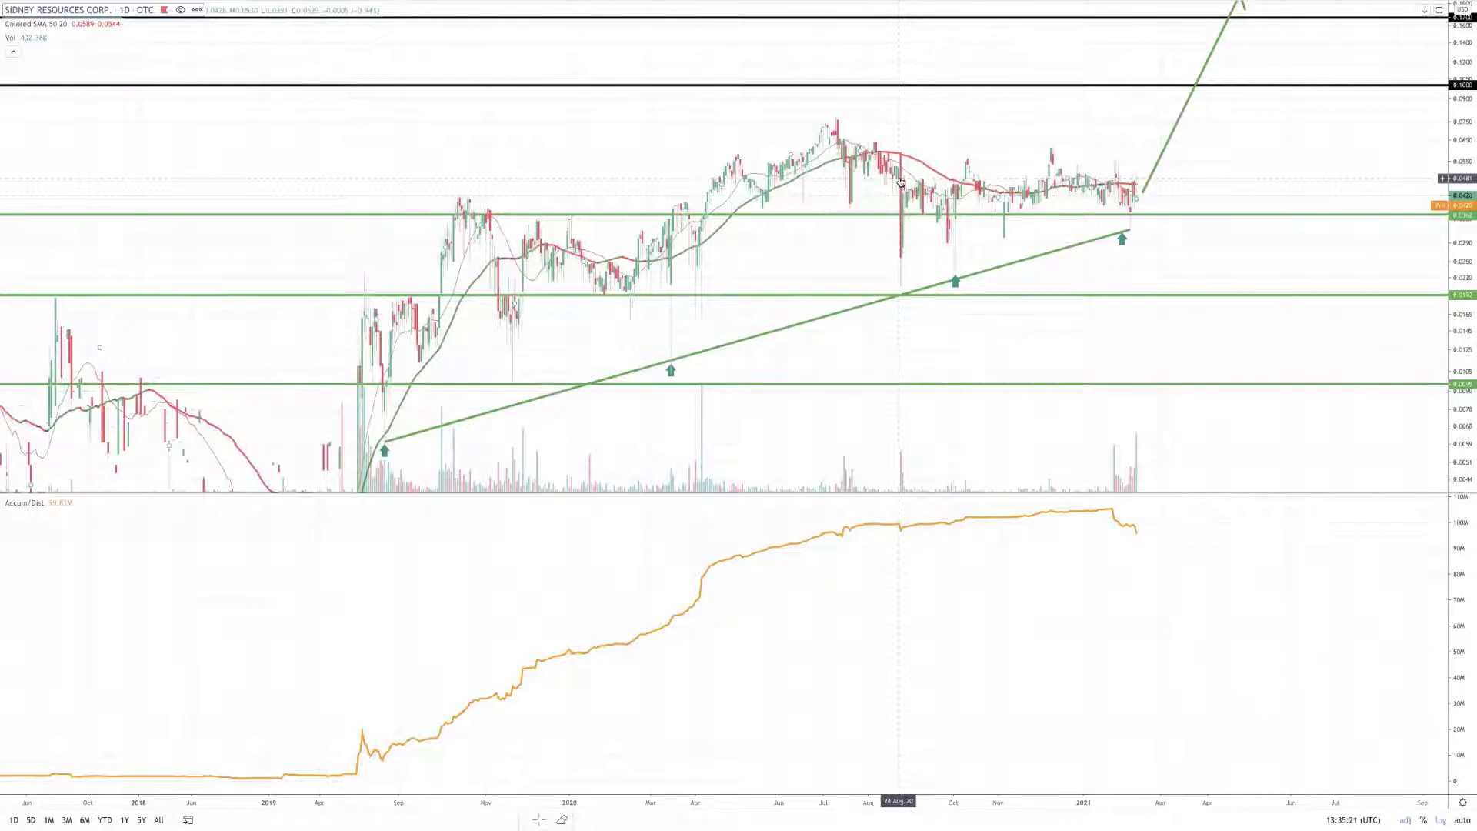
# Step: Squeeze the SDRC price scale and zoom out so both black levels and the arrow fit, back to 2016
pyautogui.moveTo(1471, 139); pyautogui.dragTo(1471, 250)
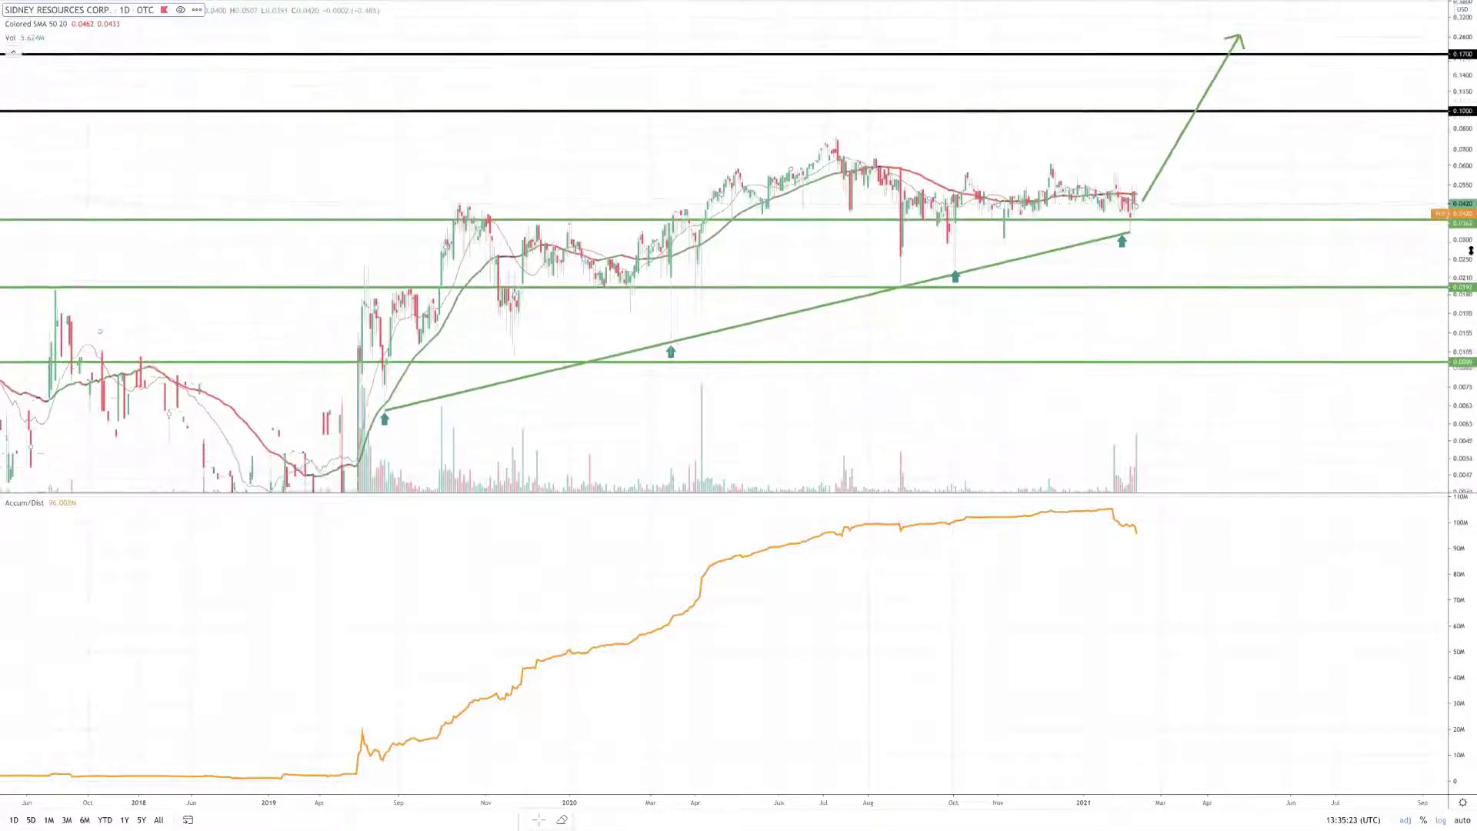
pyautogui.scroll(-5, 1061, 319)
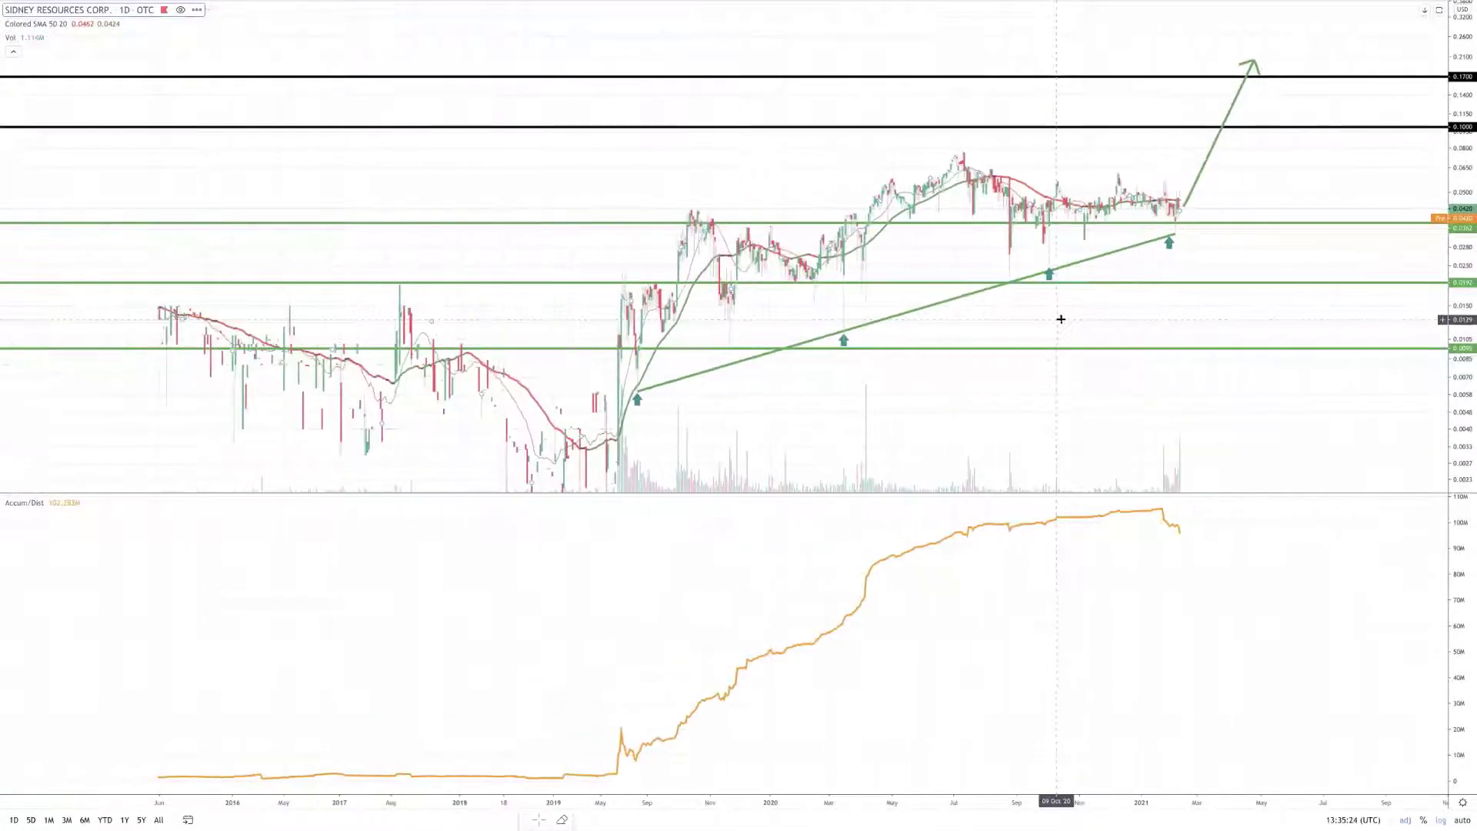
pyautogui.hscroll(5, 1060, 318)
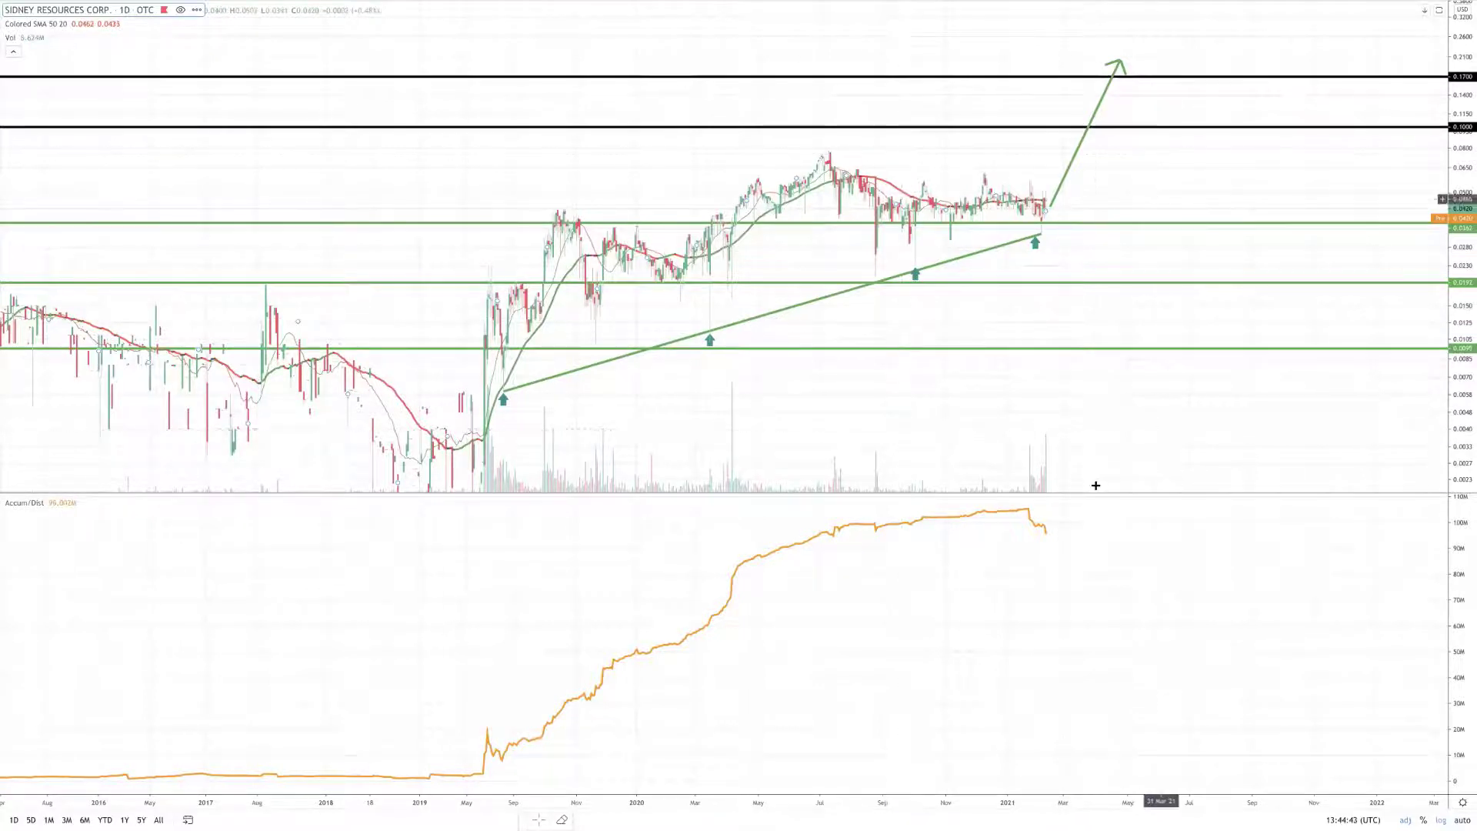
# Step: Pan the chart for more future space and nudge the green arrow marker near the trendline
pyautogui.moveTo(1120, 412); pyautogui.dragTo(1008, 397)
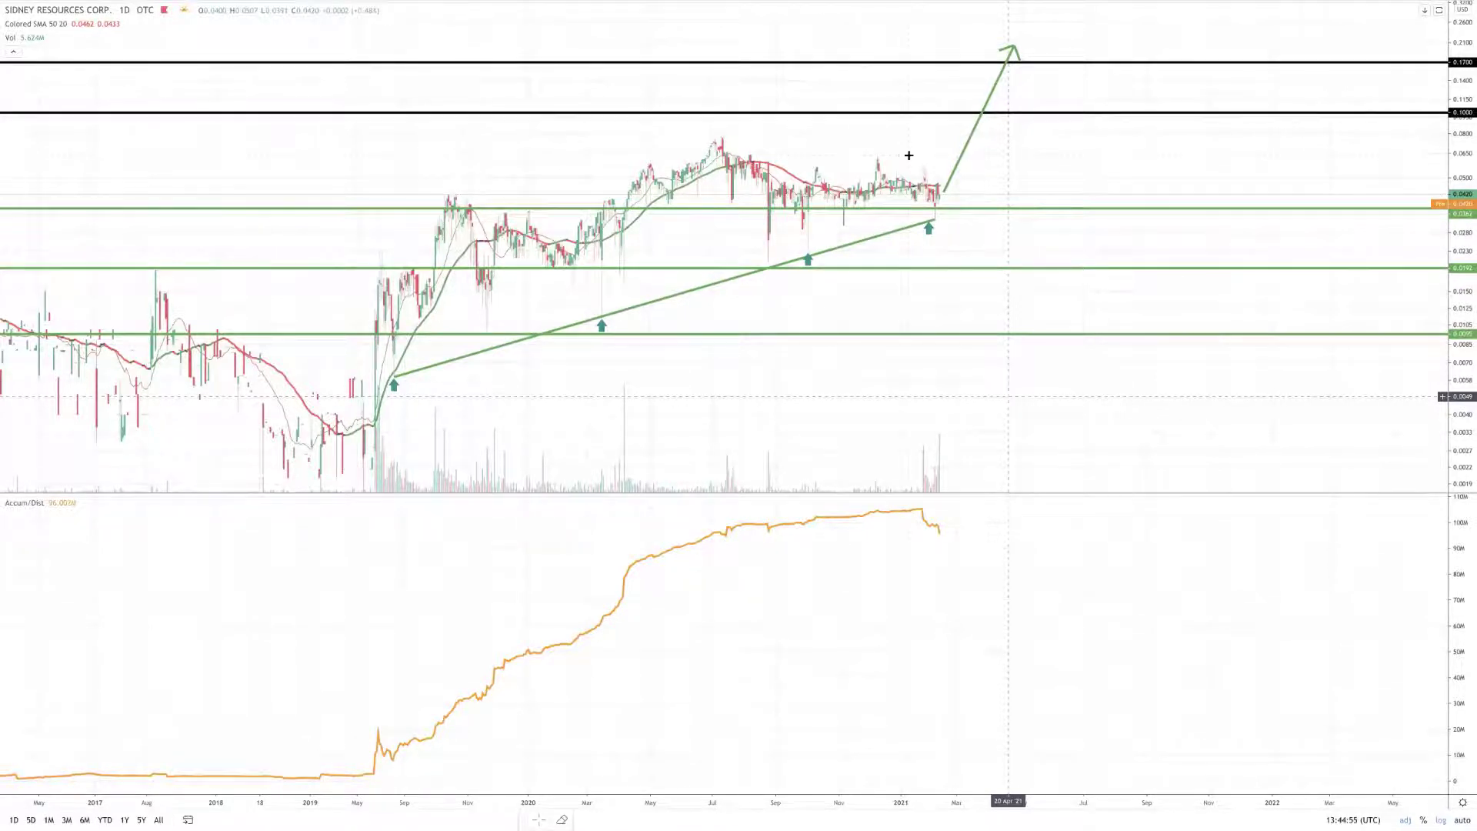
pyautogui.moveTo(930, 229); pyautogui.dragTo(939, 225)
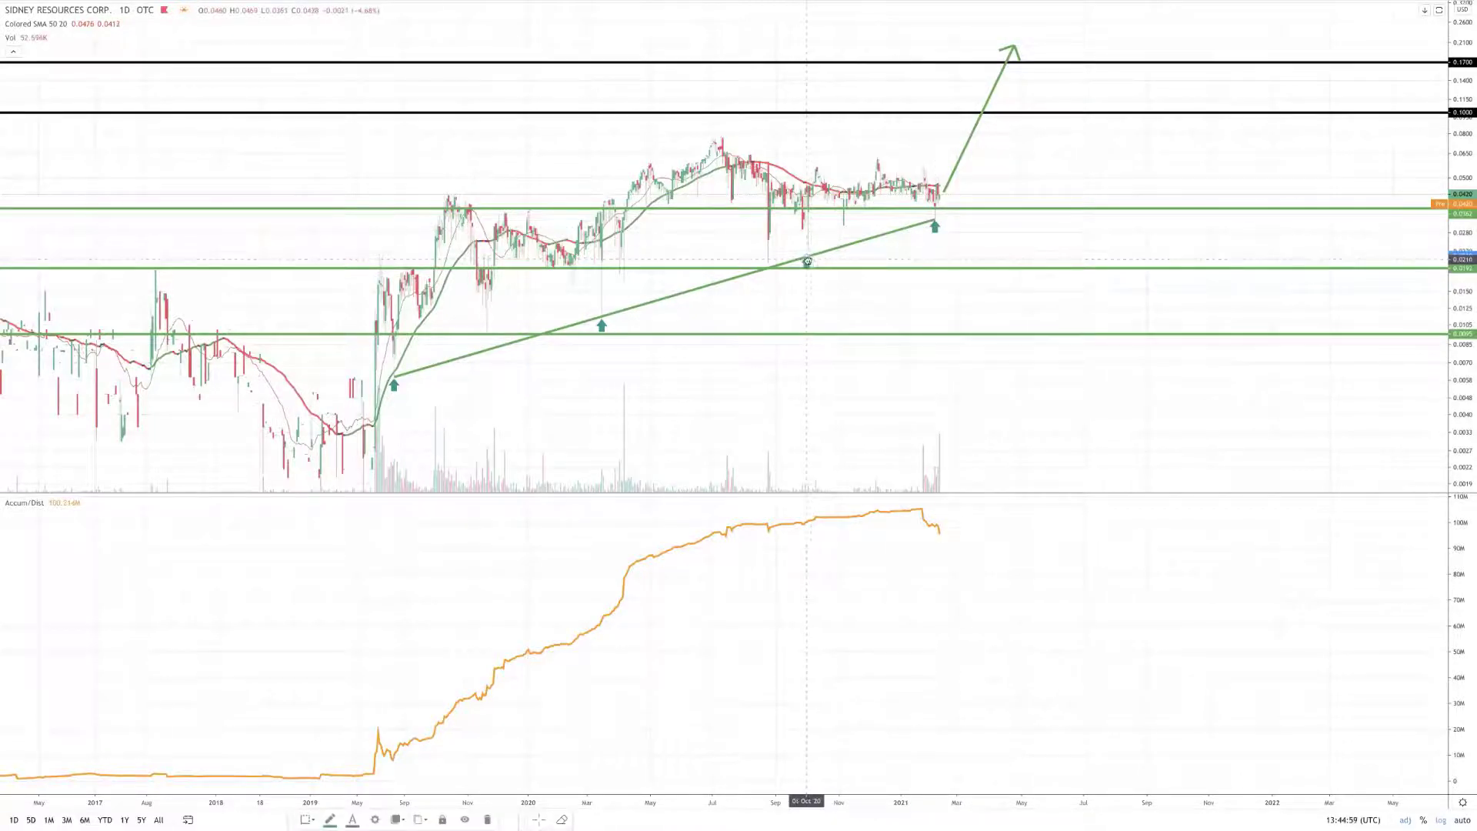
pyautogui.moveTo(810, 260); pyautogui.dragTo(807, 263)
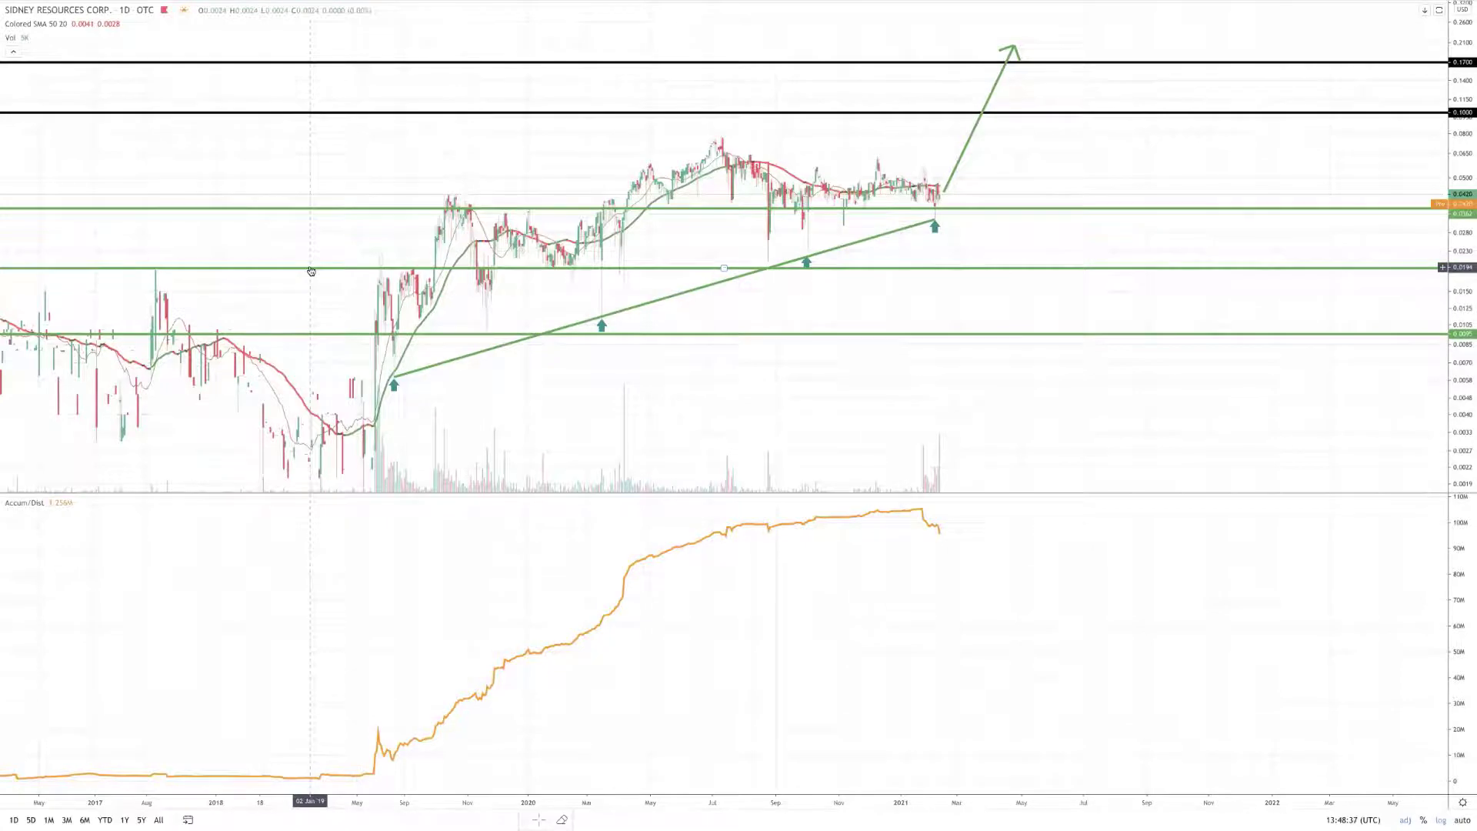
# Step: Exit full screen and load the MJ chart through symbol search
pyautogui.moveTo(205, 62)
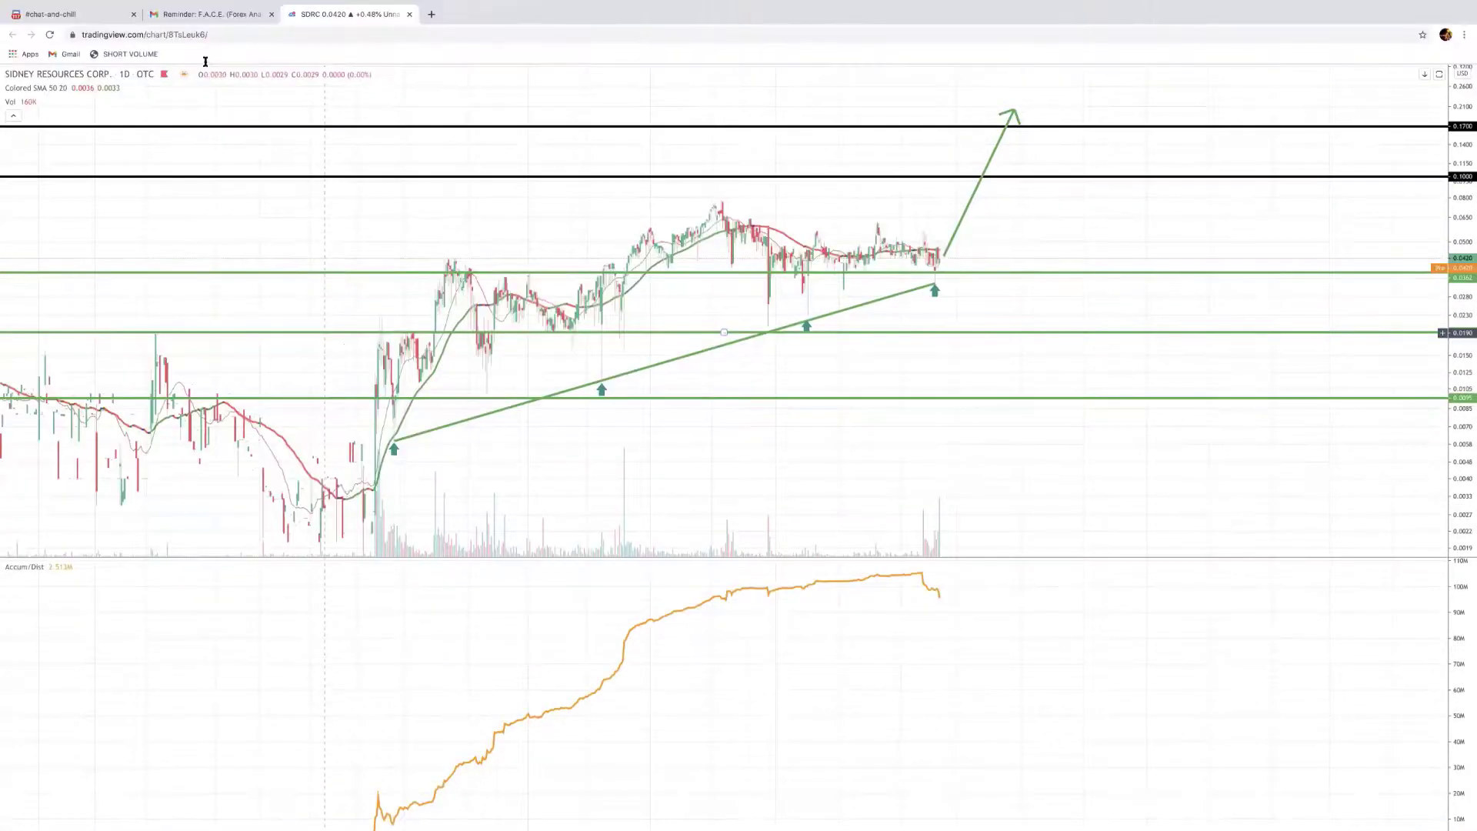
pyautogui.press('Escape')
pyautogui.click(74, 79)
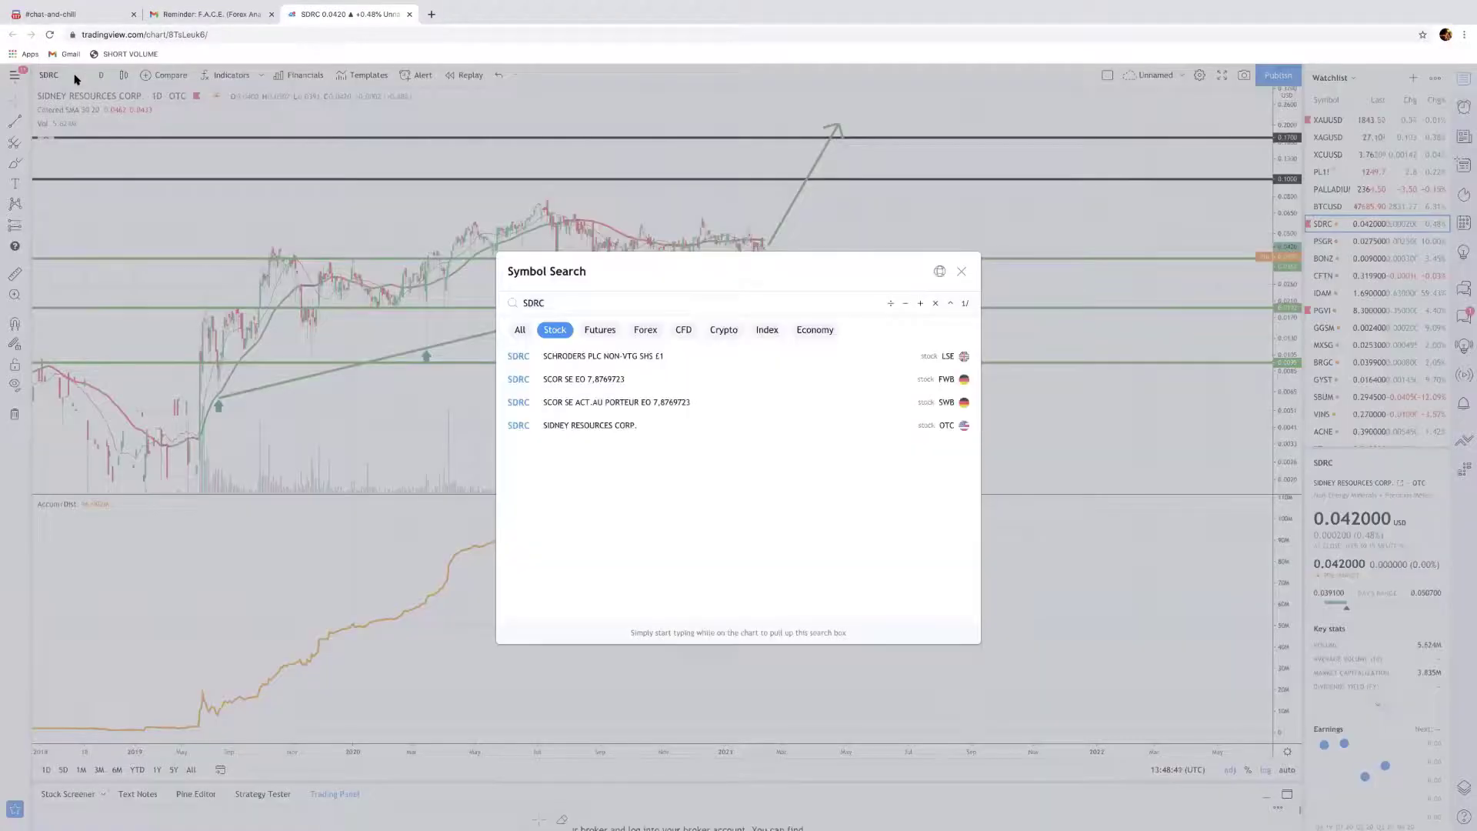
pyautogui.write('MJ')
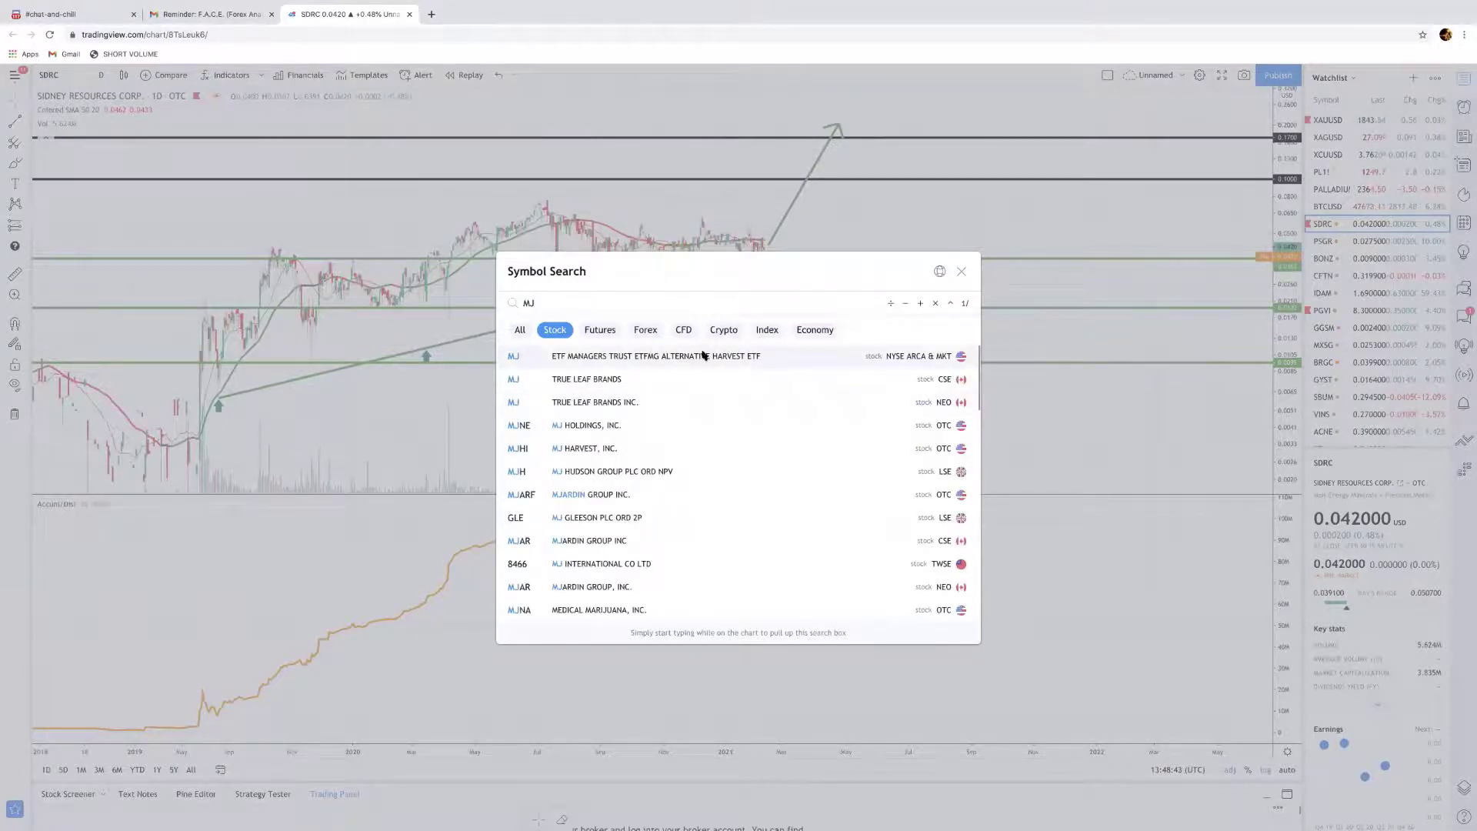
pyautogui.press('Return')
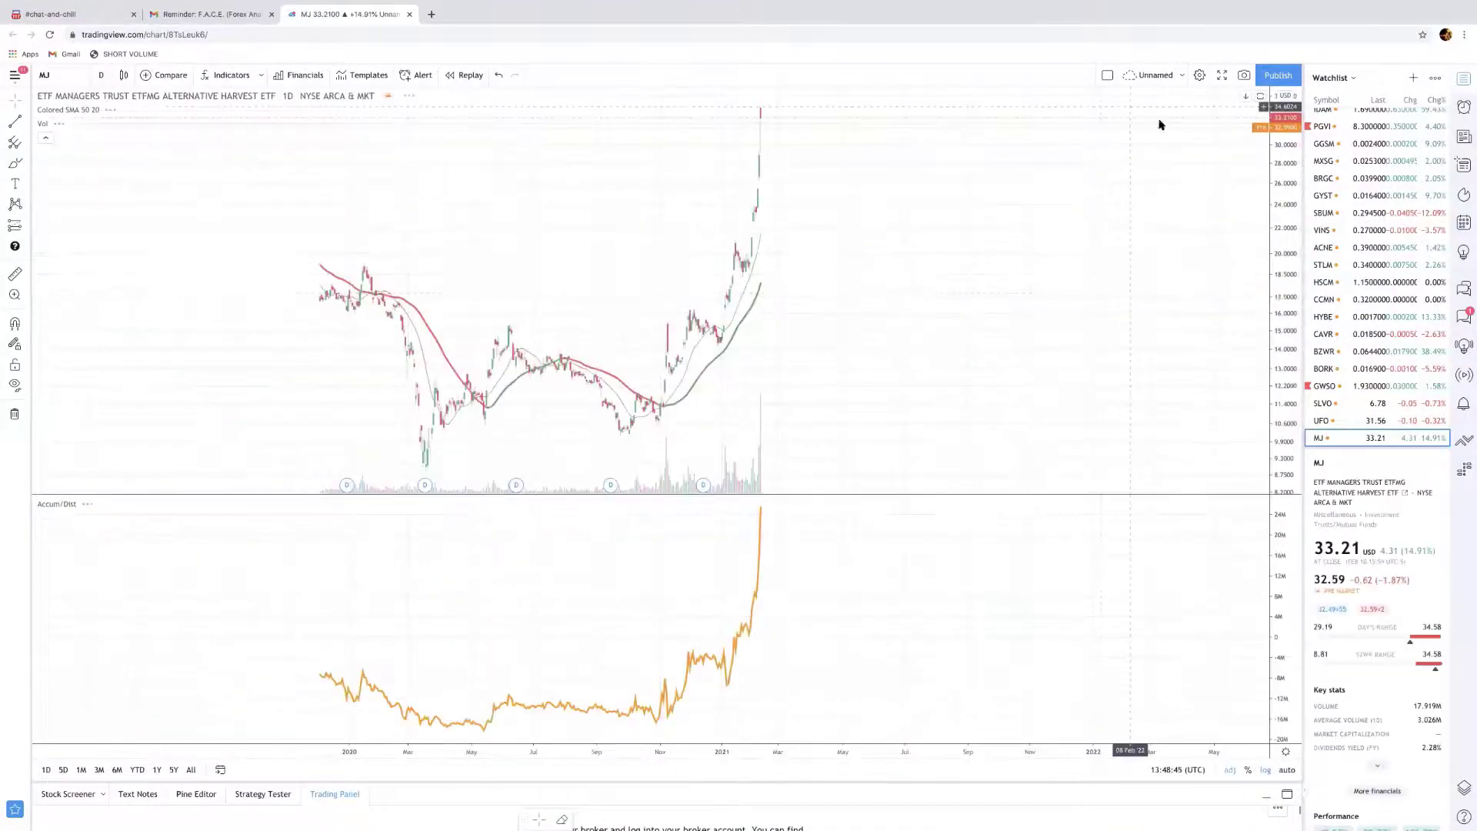
# Step: Show MJ full screen and move the green arrow's start up to the latest price spike
pyautogui.click(1222, 74)
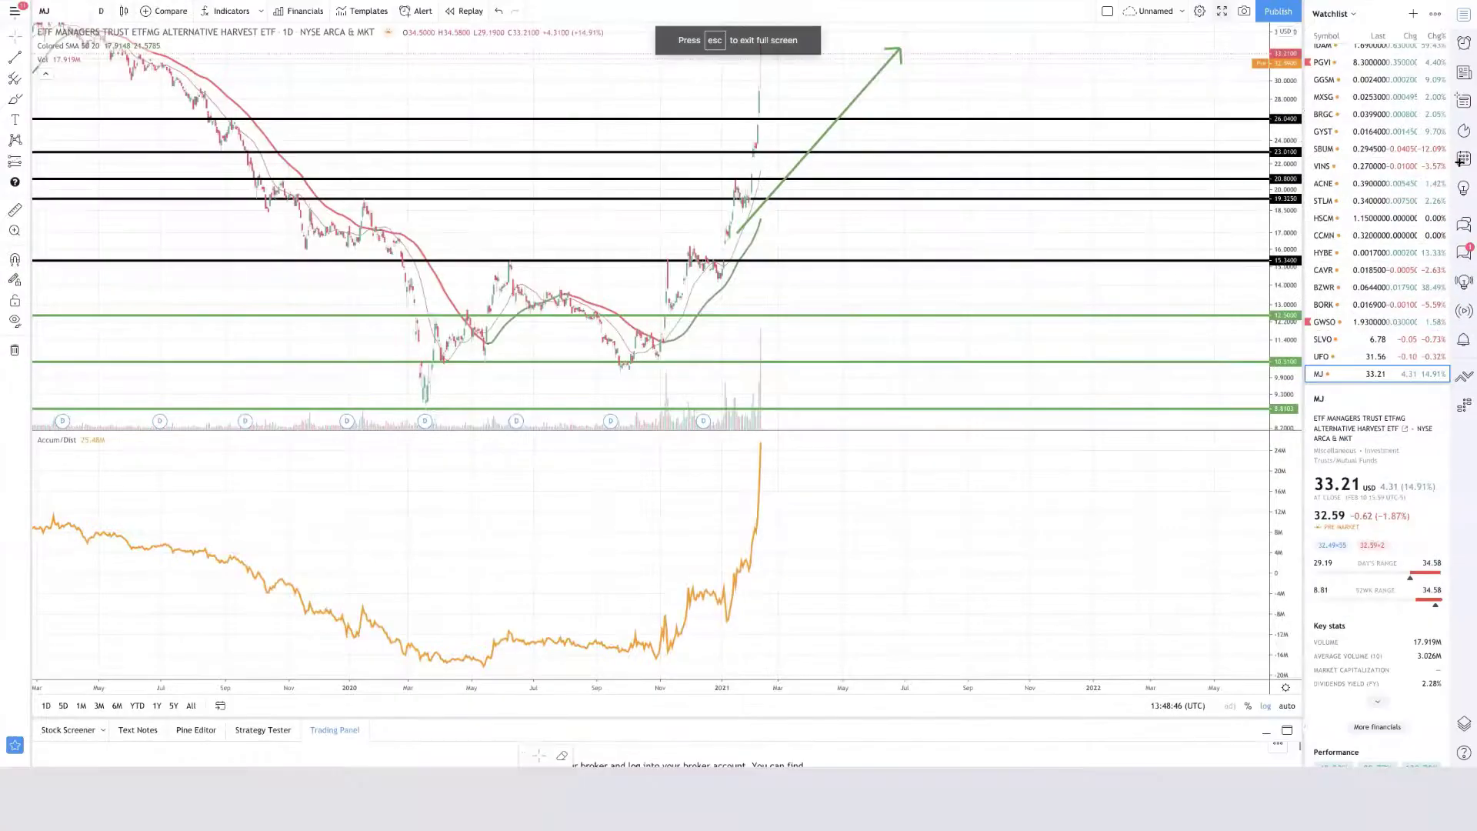
pyautogui.scroll(-3, 1279, 297)
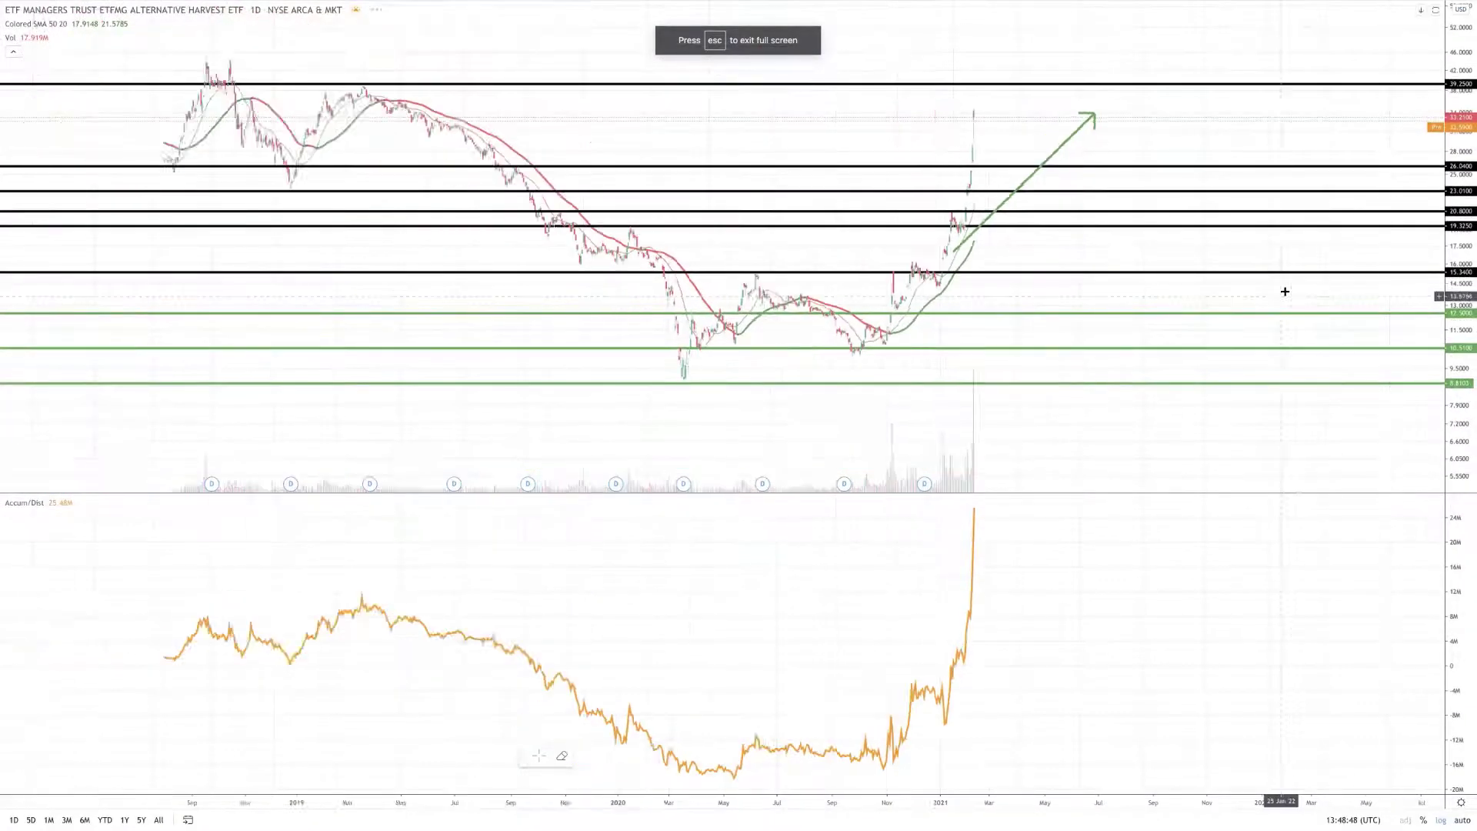
pyautogui.moveTo(1051, 256); pyautogui.dragTo(1105, 54)
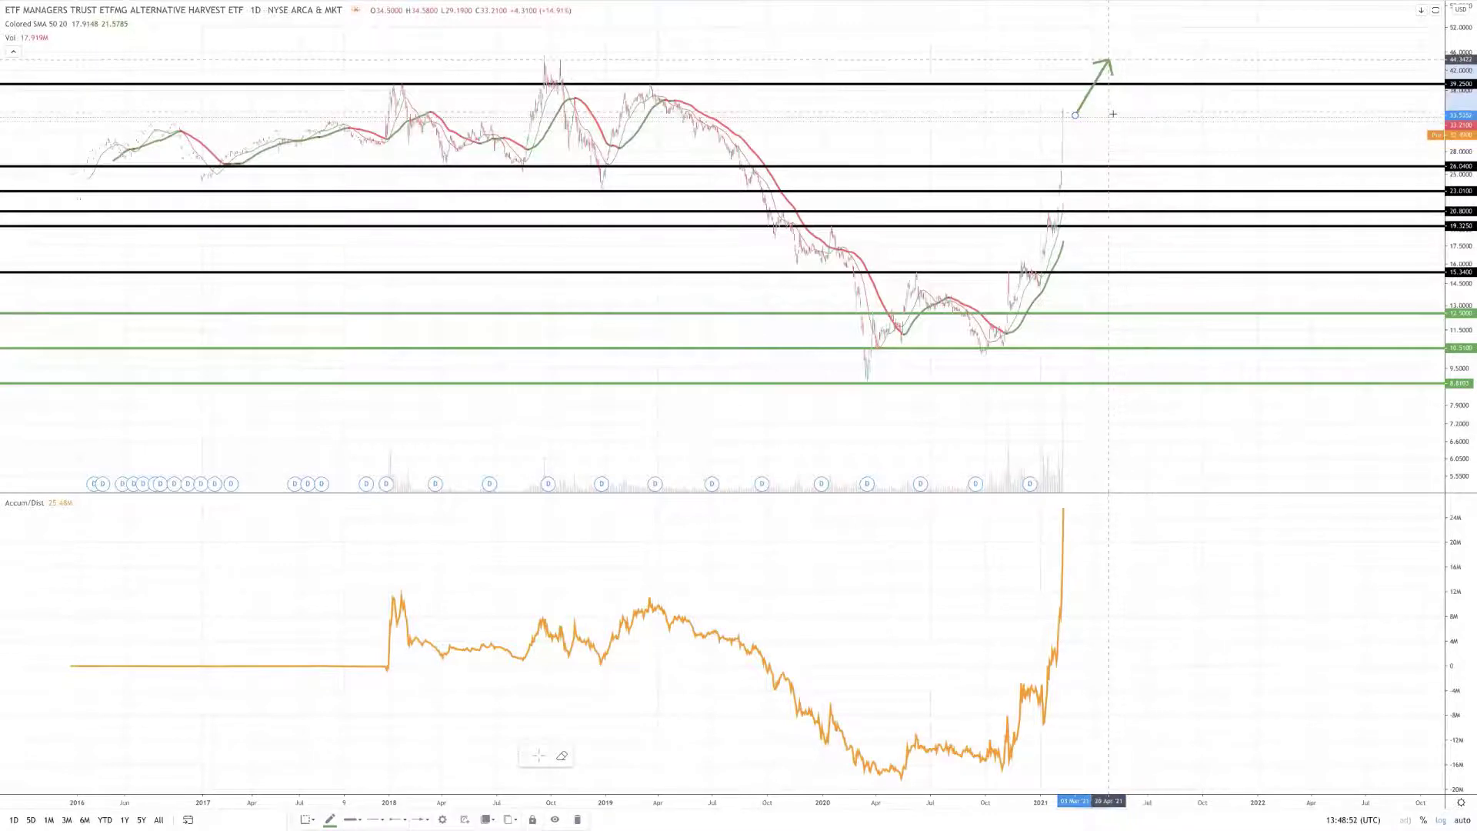
pyautogui.scroll(5, 1111, 116)
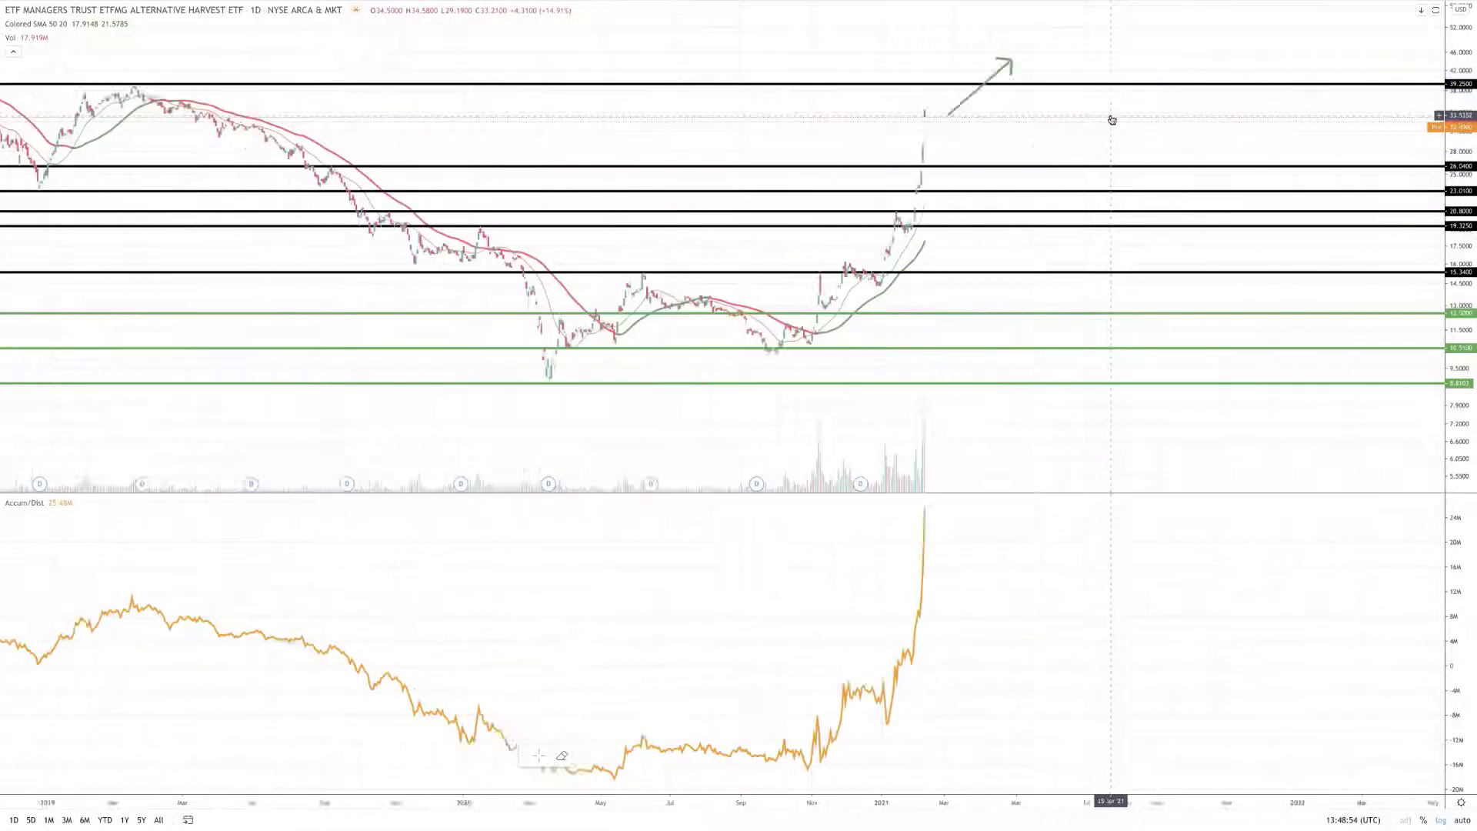
pyautogui.scroll(-1, 1112, 120)
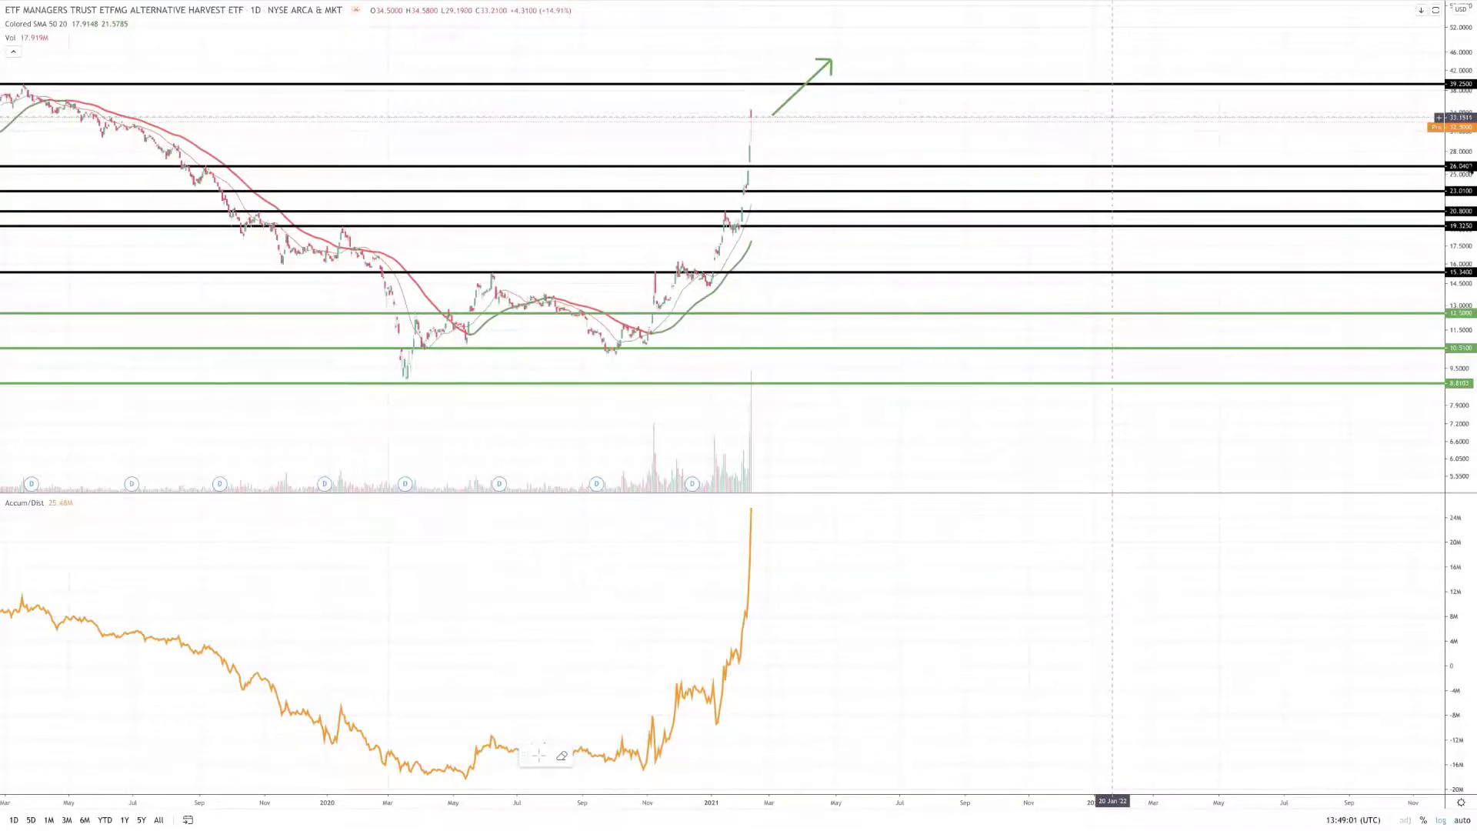
# Step: Leave full screen, switch the chart to SDRC (Sidney Resources) and adjust its zoom
pyautogui.press('Escape')
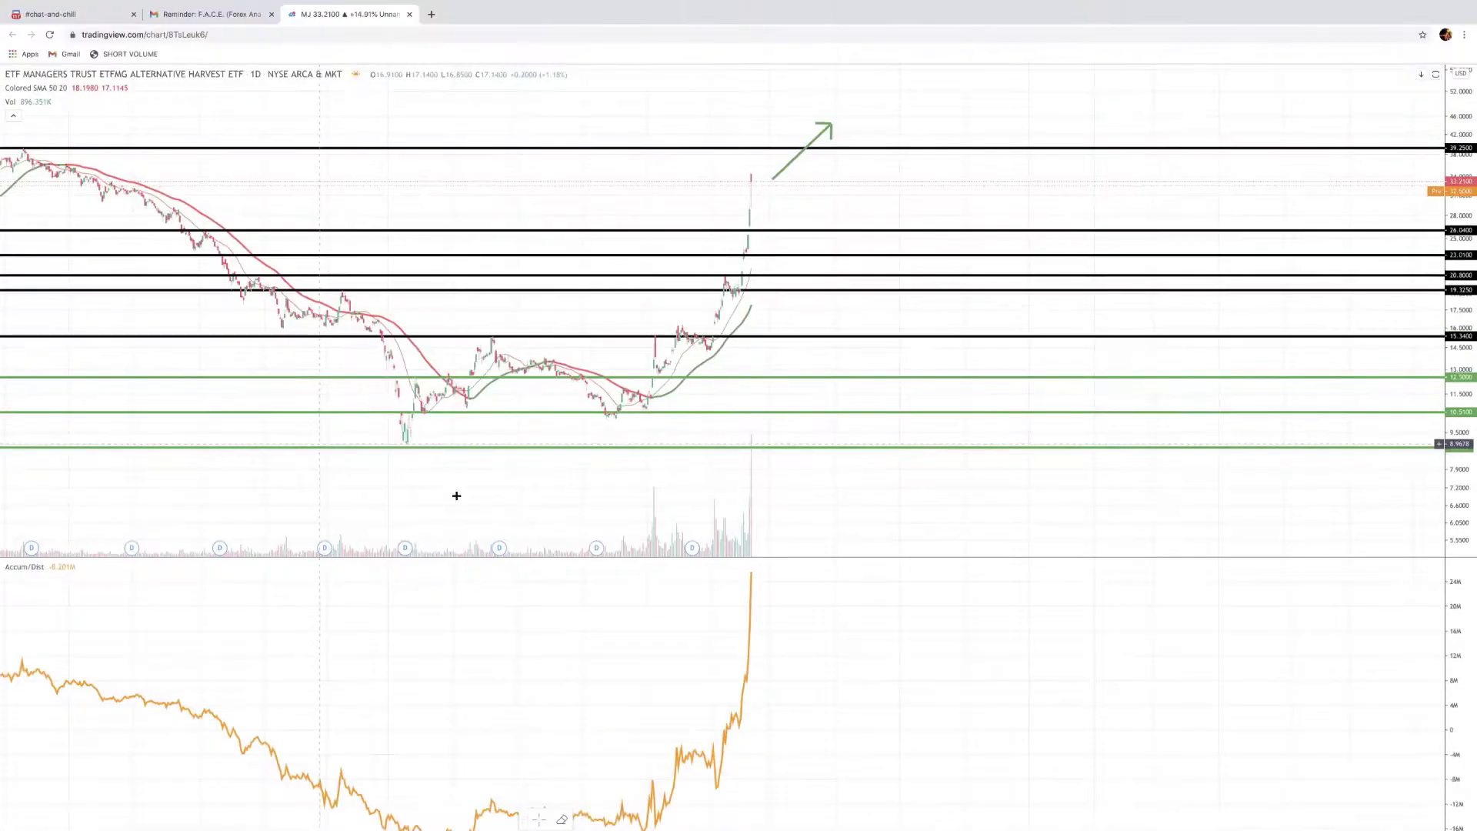
pyautogui.click(68, 77)
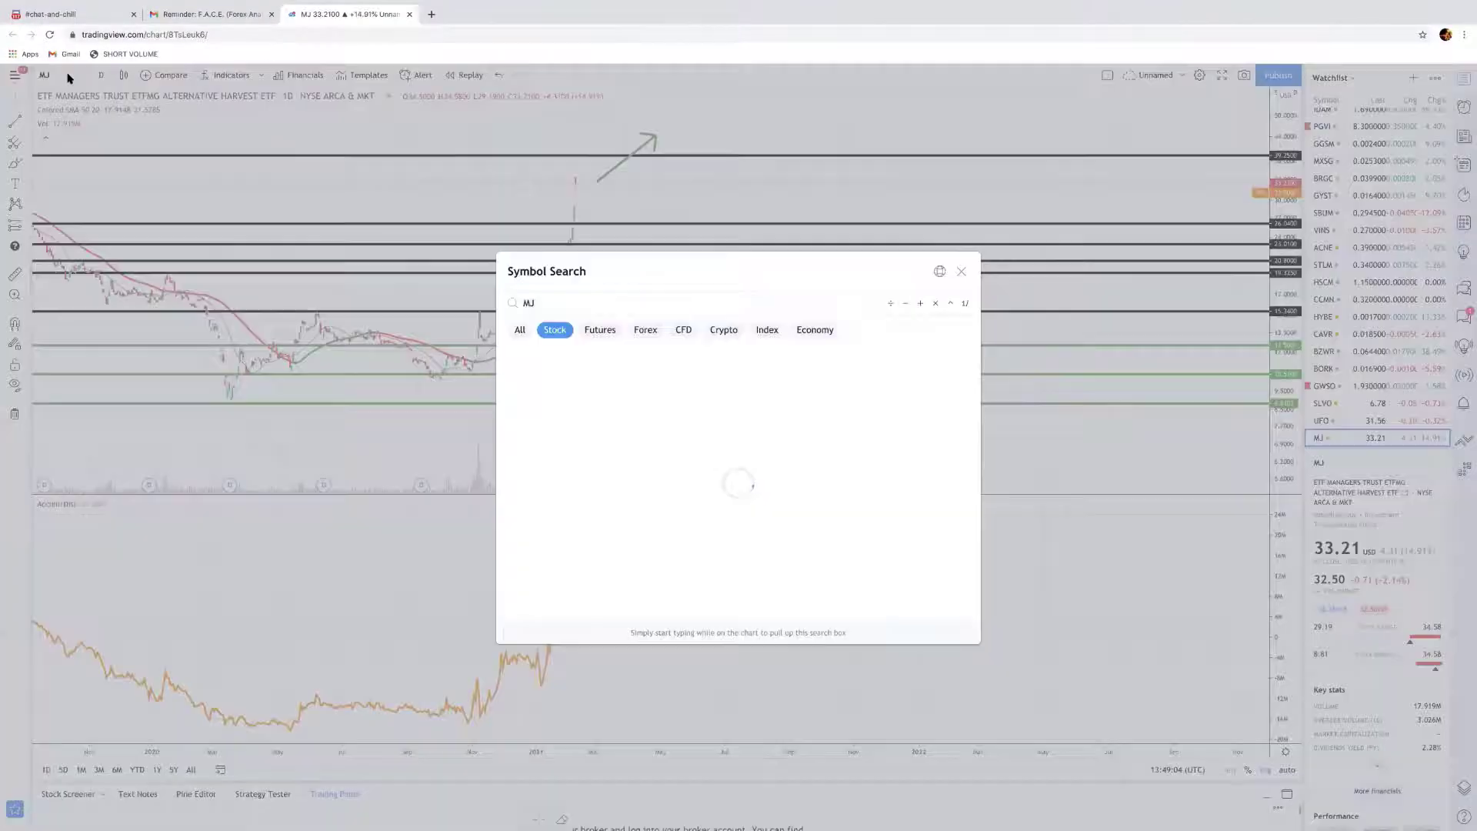
pyautogui.write('SDRC')
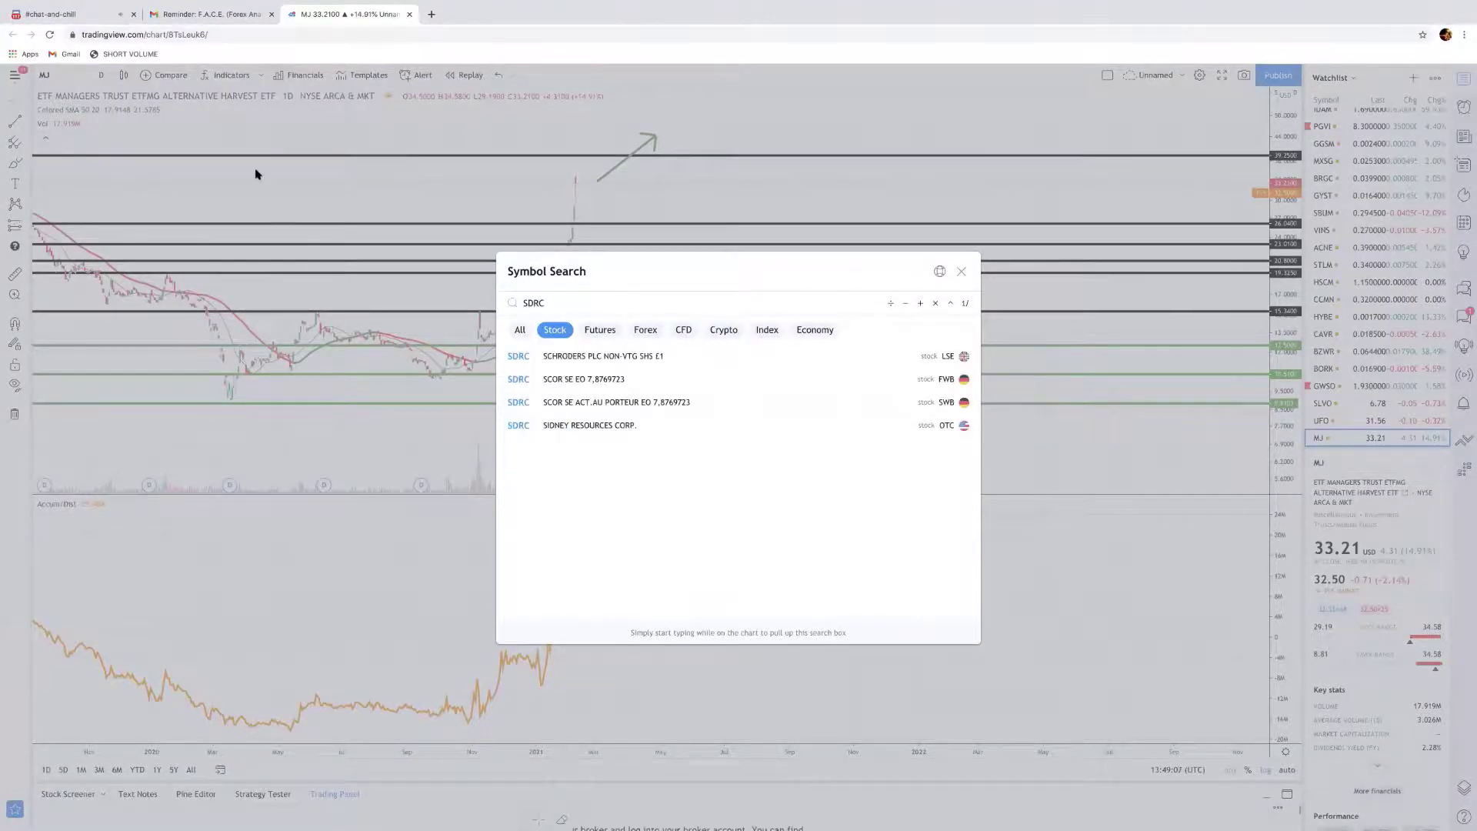
pyautogui.press('Return')
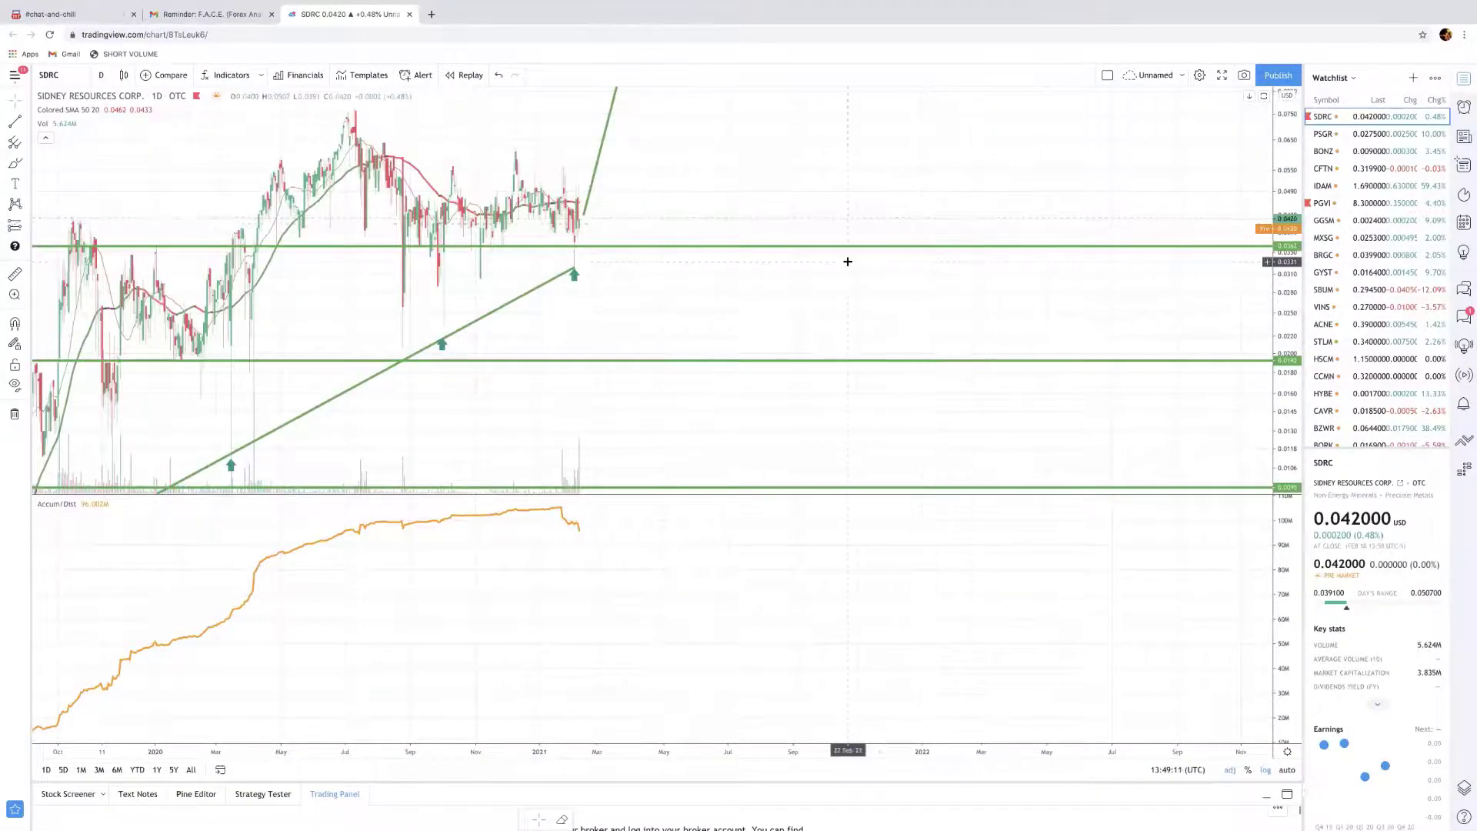
pyautogui.scroll(-5, 660, 247)
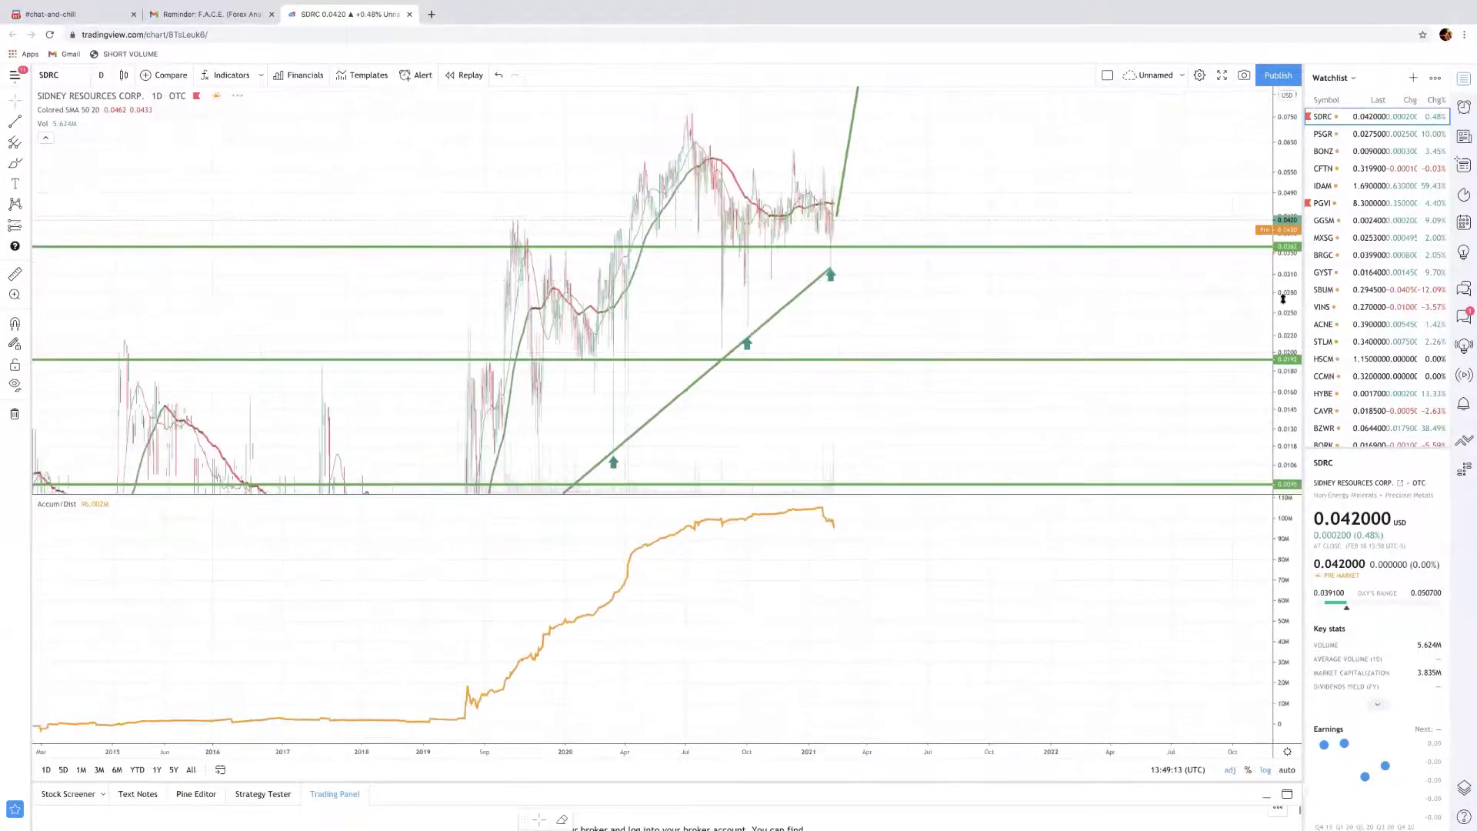
pyautogui.scroll(5, 801, 243)
pyautogui.scroll(4, 801, 244)
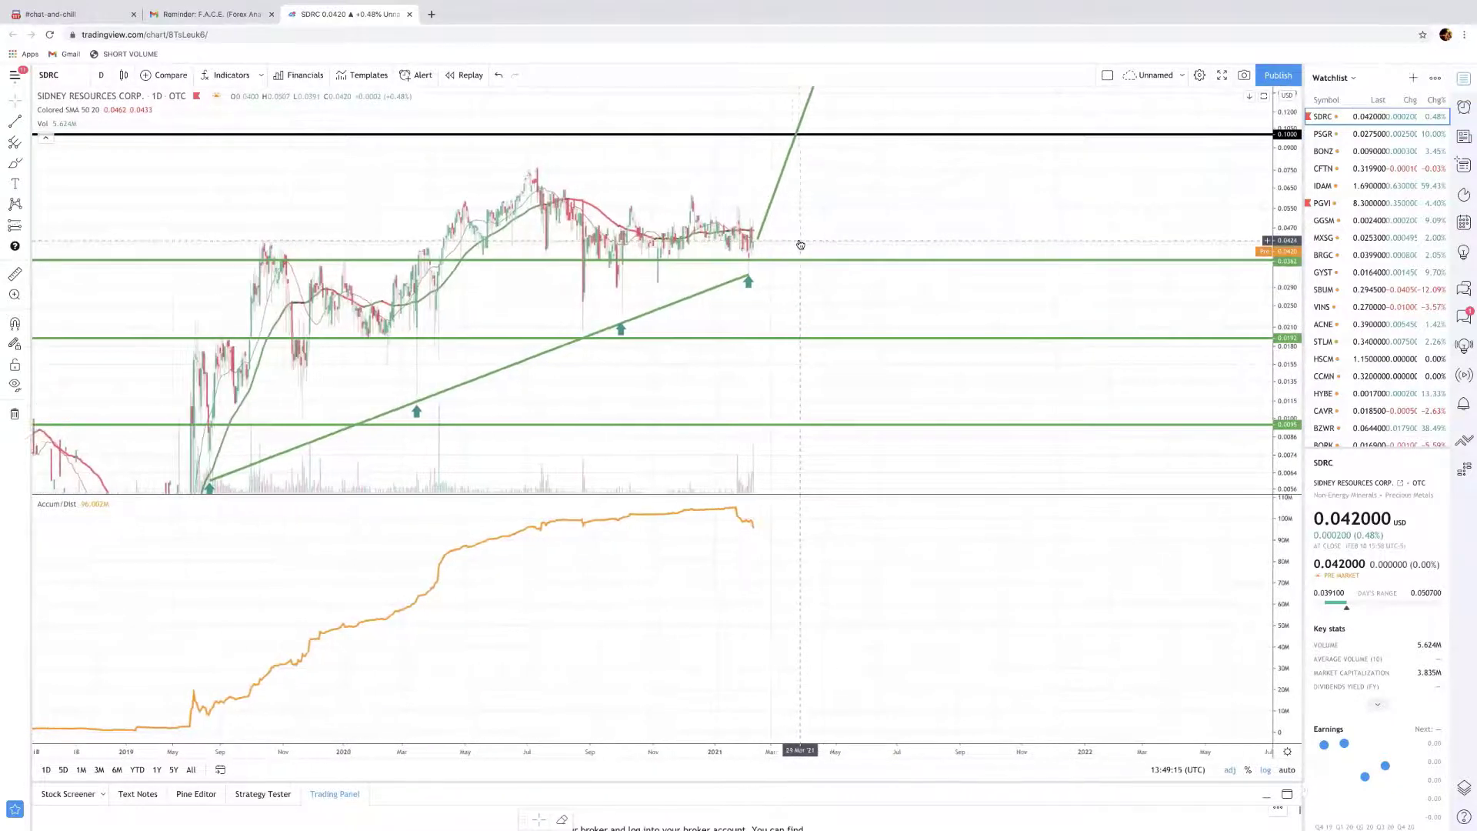
pyautogui.hscroll(-2, 829, 244)
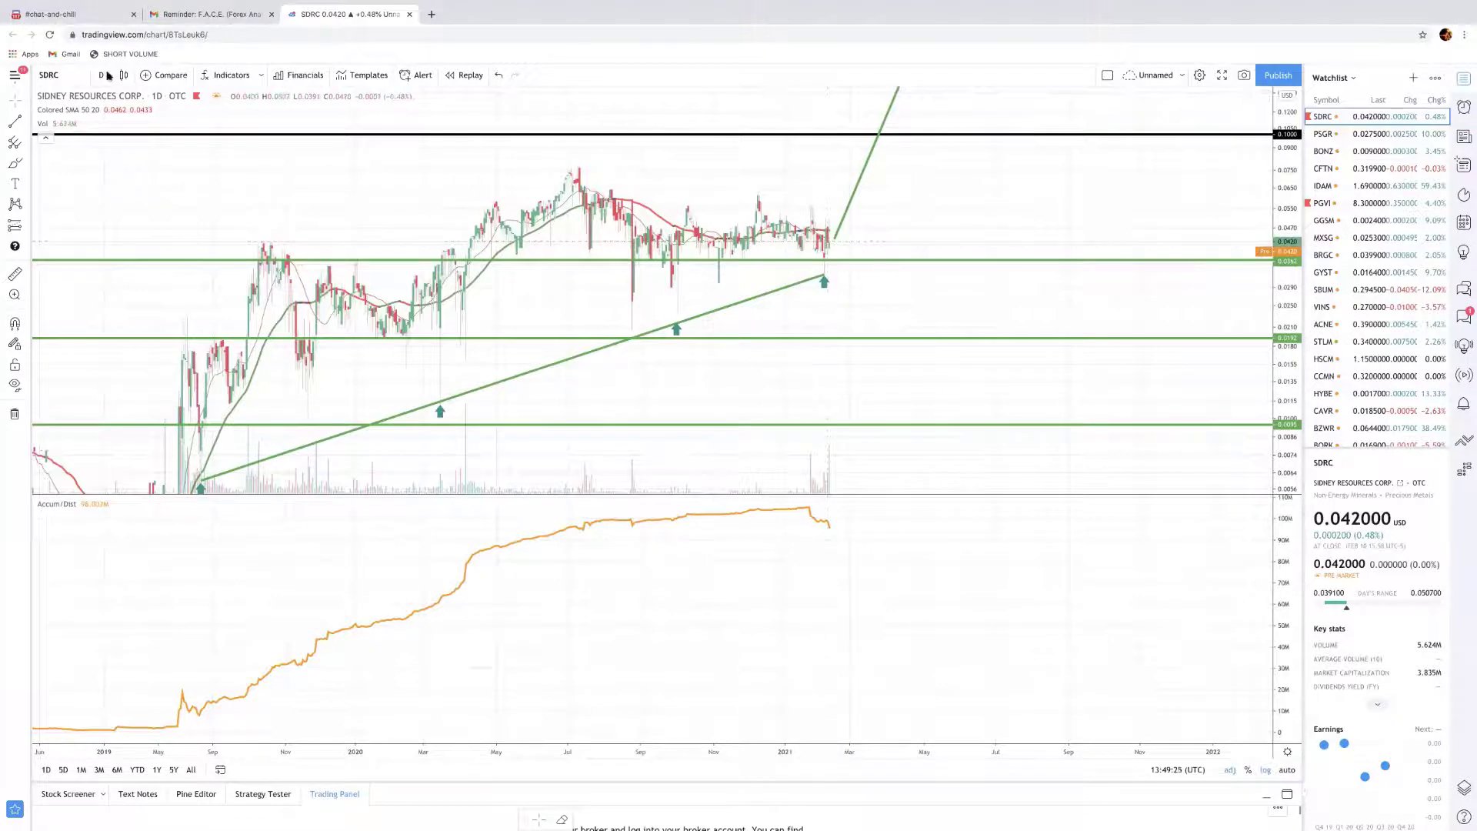
# Step: Look up GWSO and select Global Warming Solutions from the results
pyautogui.click(74, 78)
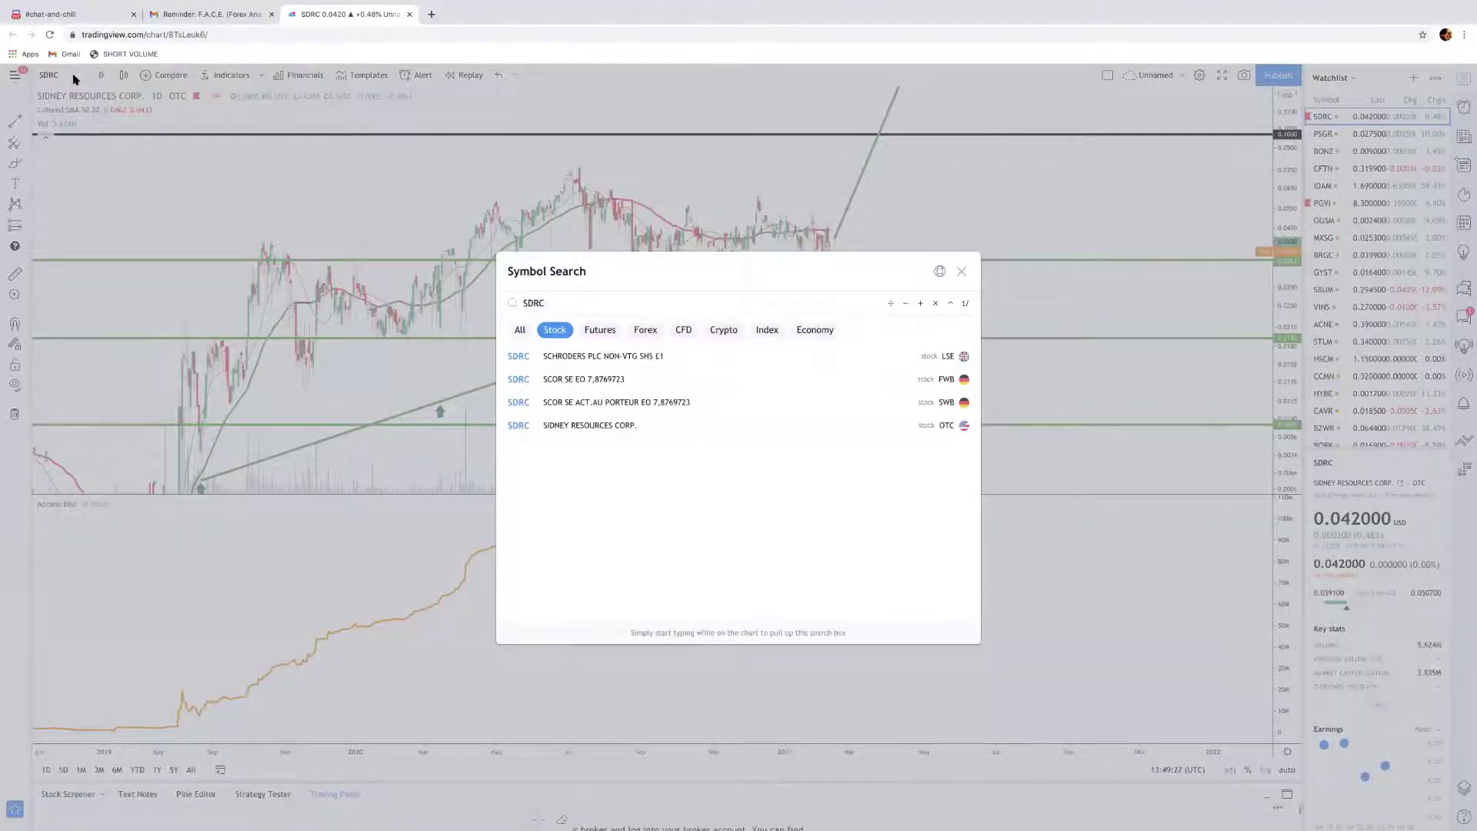
pyautogui.write('GWSO')
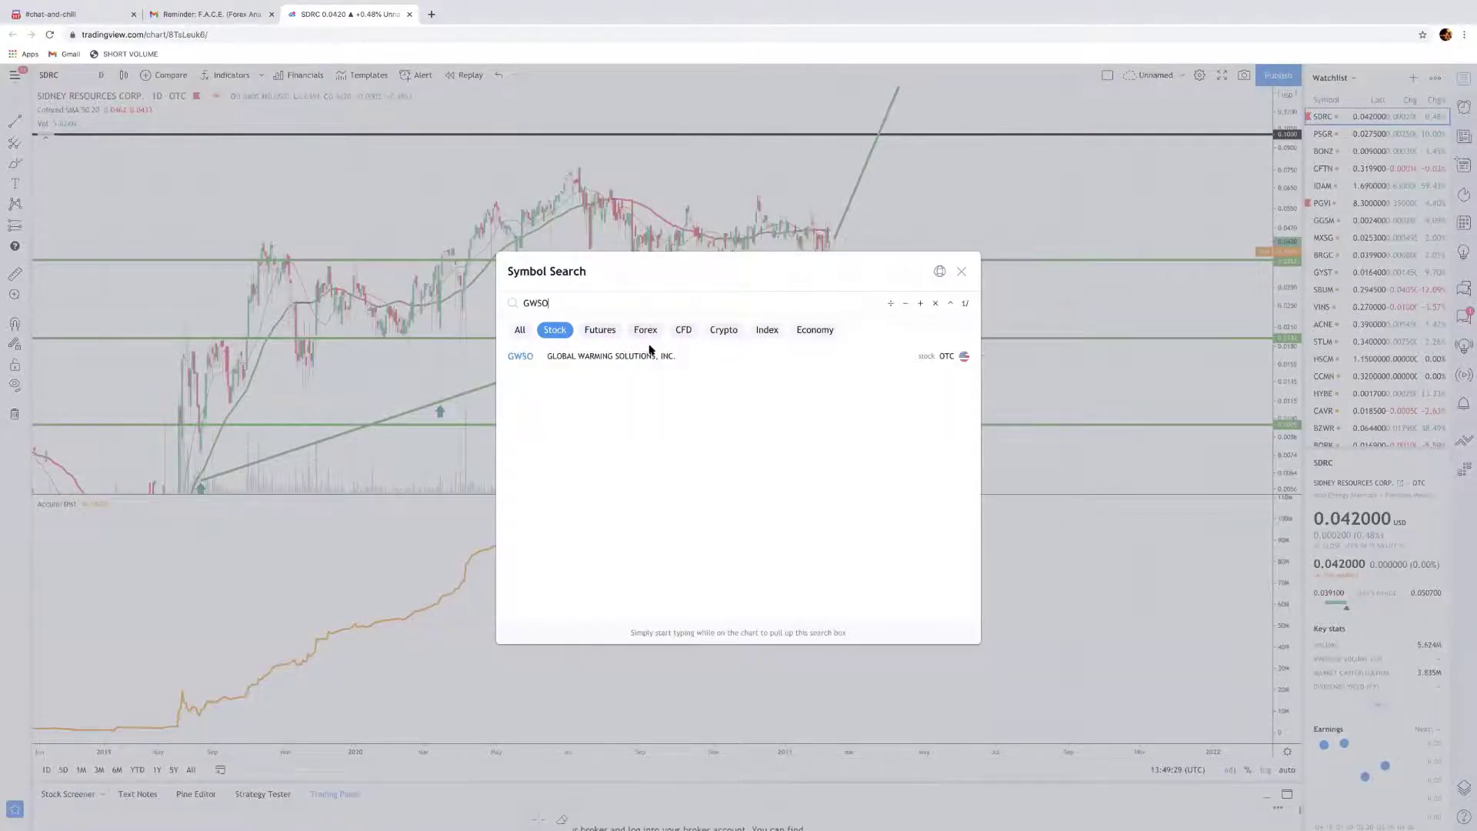
pyautogui.click(654, 355)
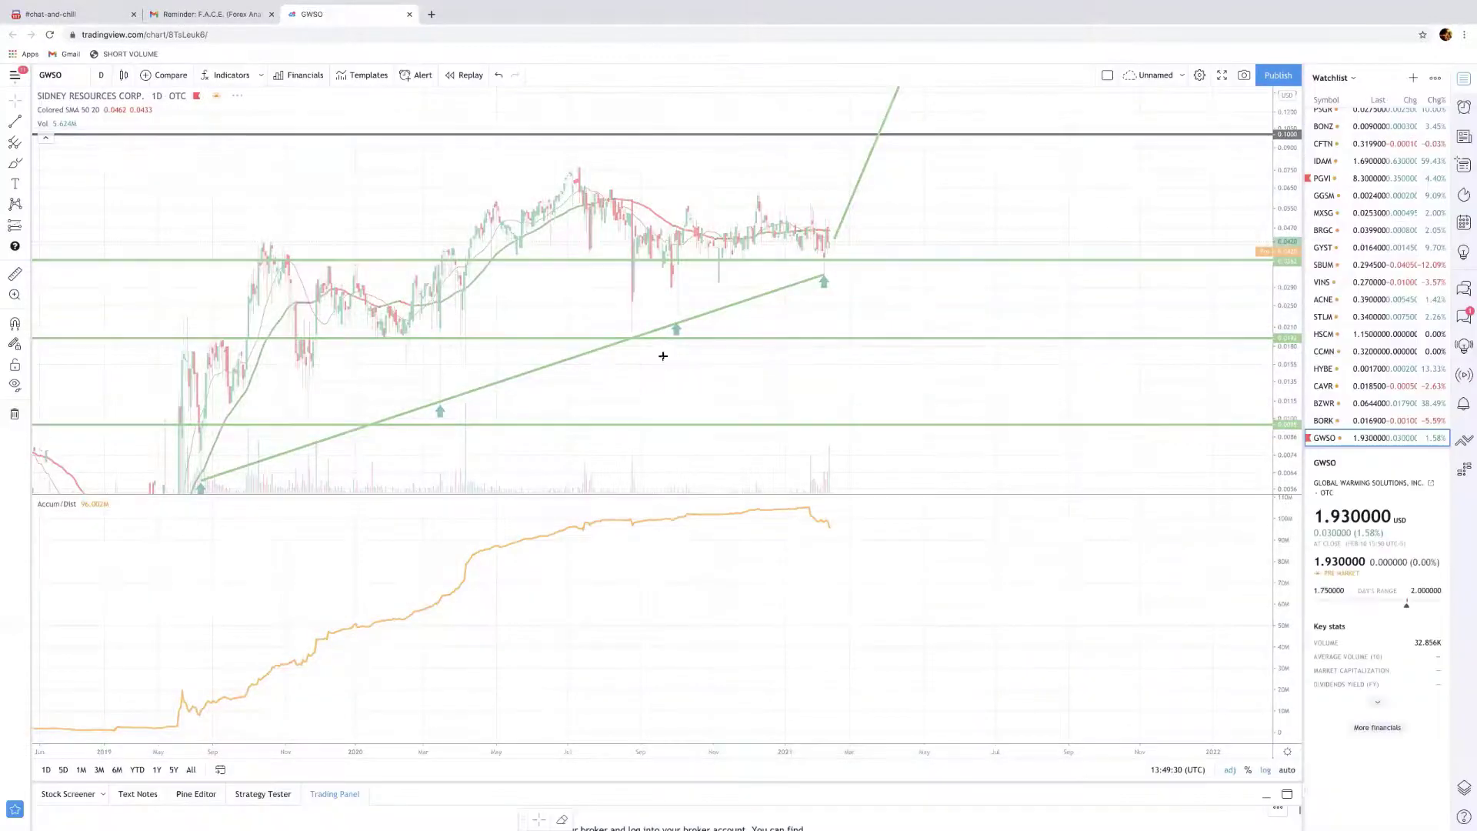
# Step: Show GWSO full screen with a compressed price scale, toolbar moved aside, and green arrow extended higher
pyautogui.click(1221, 76)
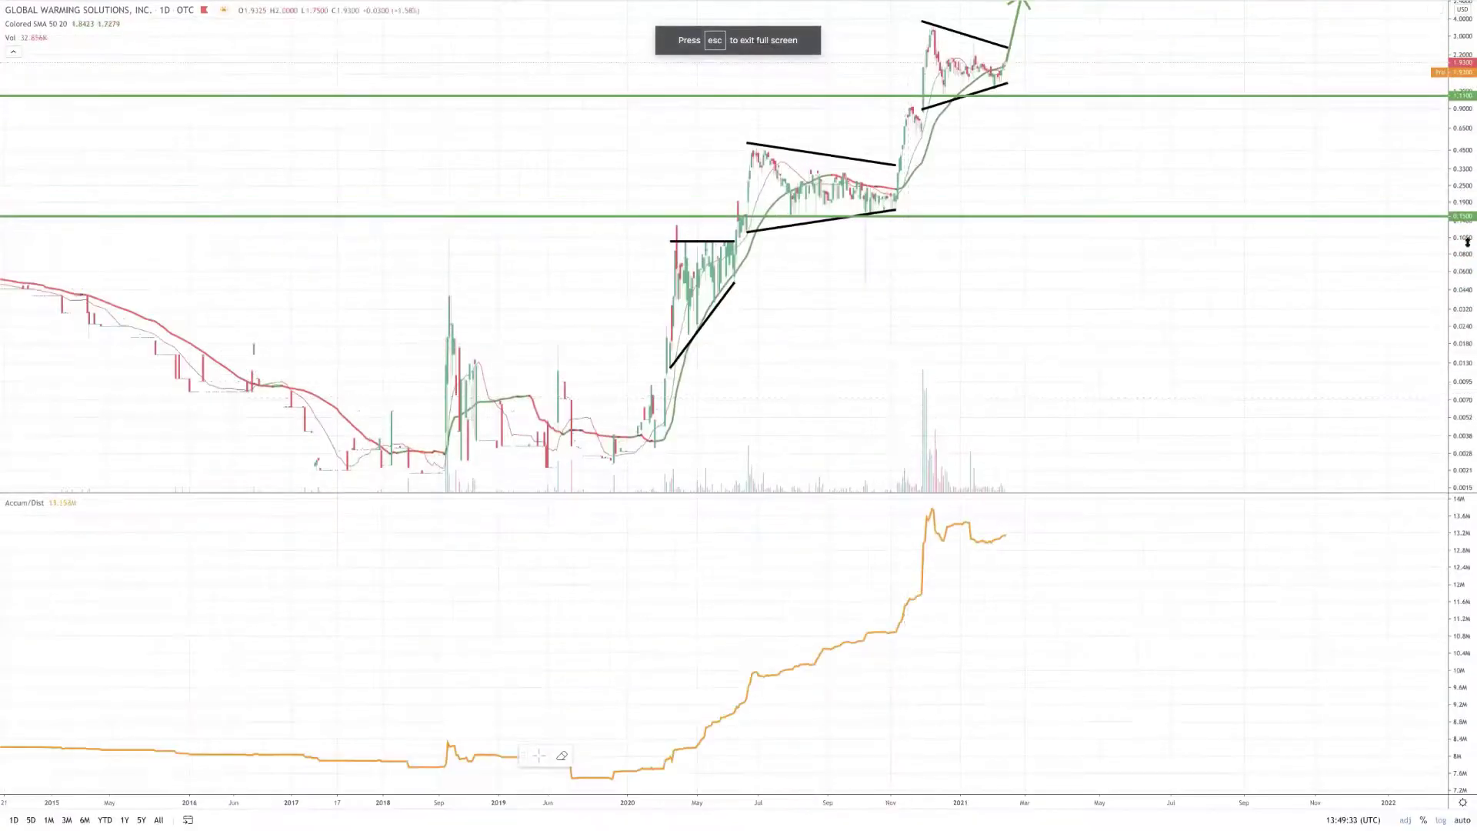
pyautogui.moveTo(1467, 242); pyautogui.dragTo(1161, 362)
pyautogui.scroll(-5, 1107, 389)
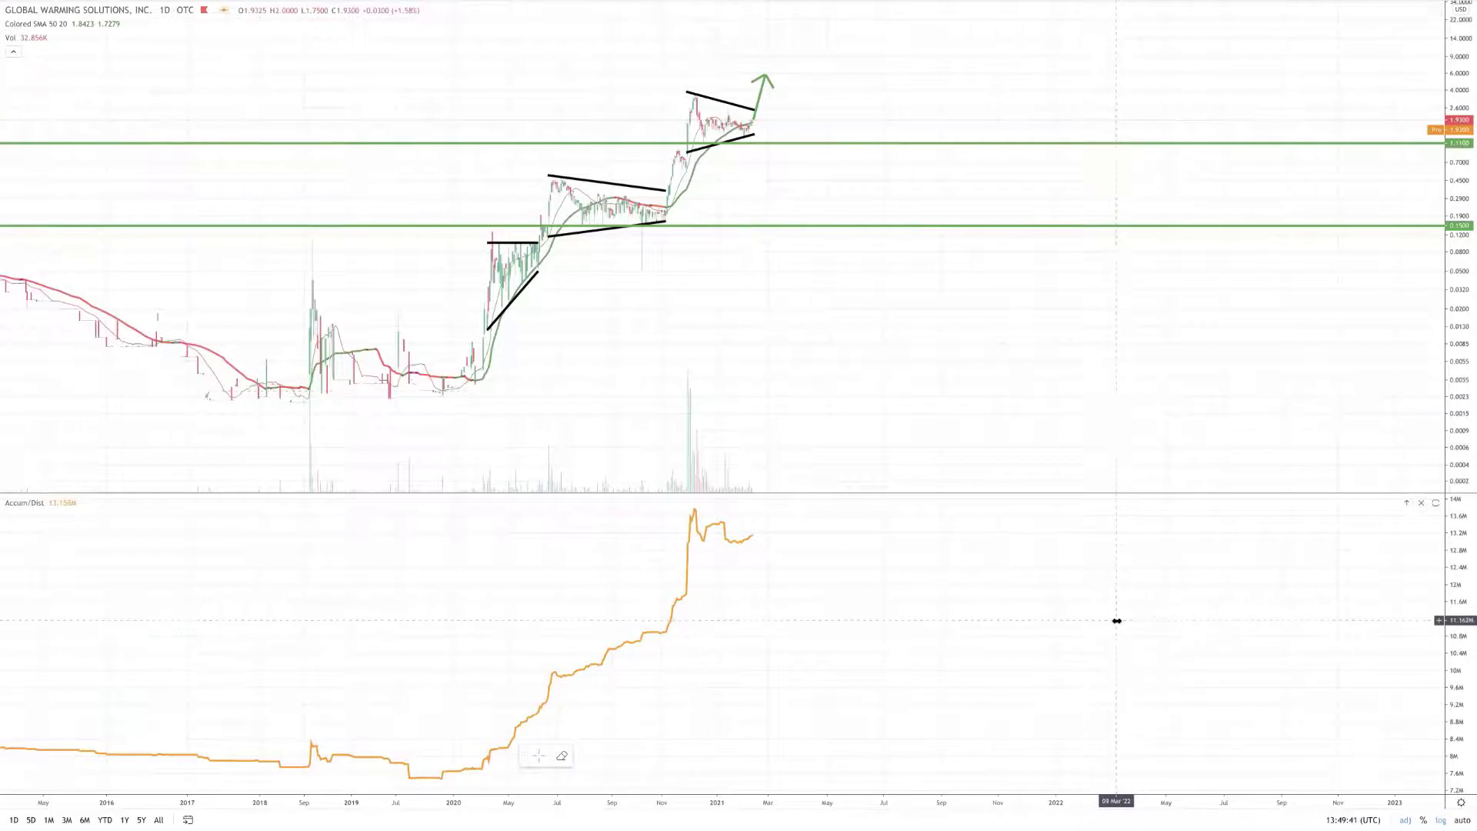
pyautogui.moveTo(520, 755); pyautogui.dragTo(477, 821)
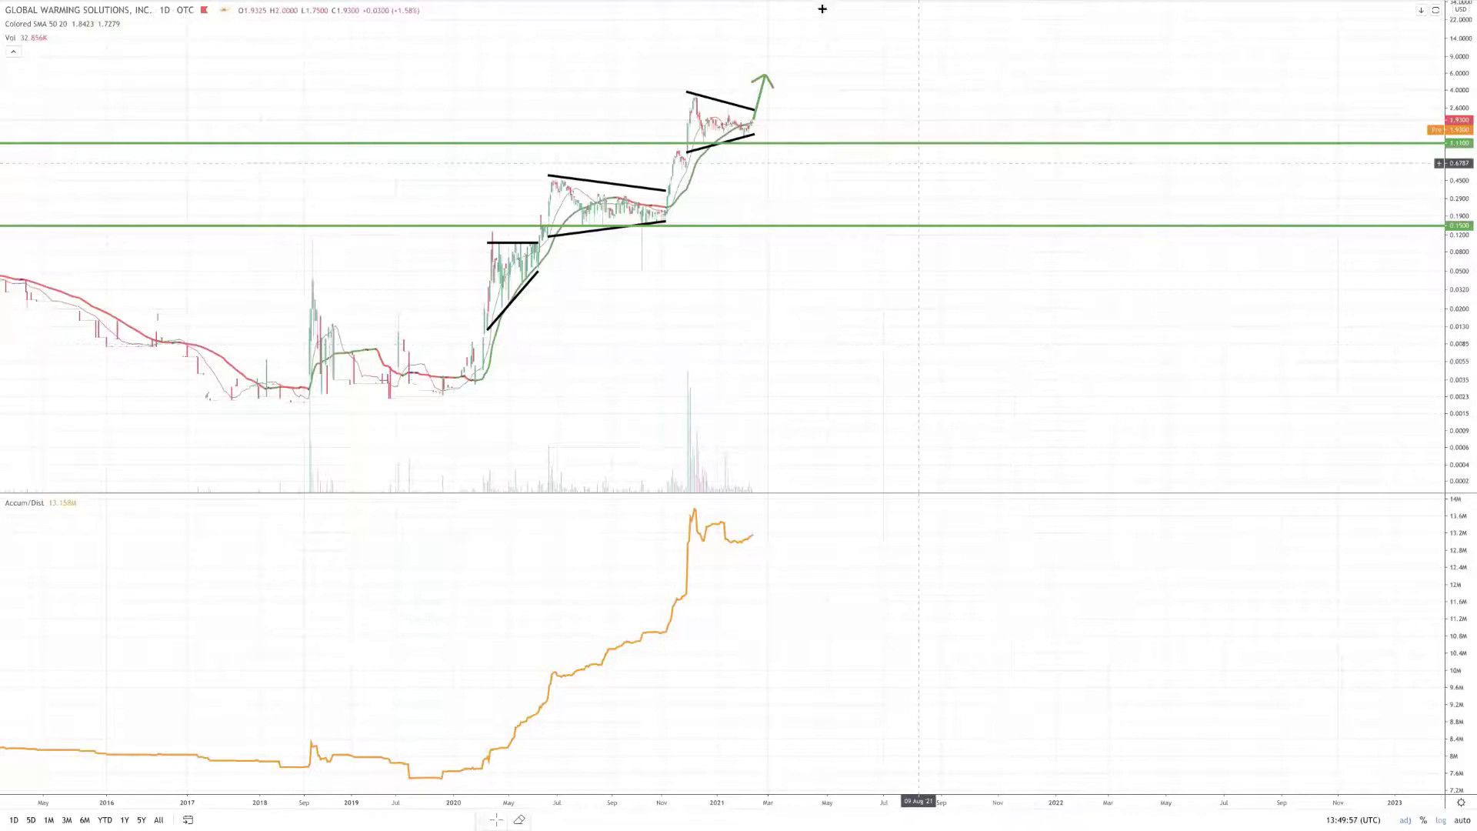
pyautogui.moveTo(763, 75)
pyautogui.mouseDown()
pyautogui.moveTo(780, 60)
pyautogui.moveTo(775, 89)
pyautogui.mouseUp()
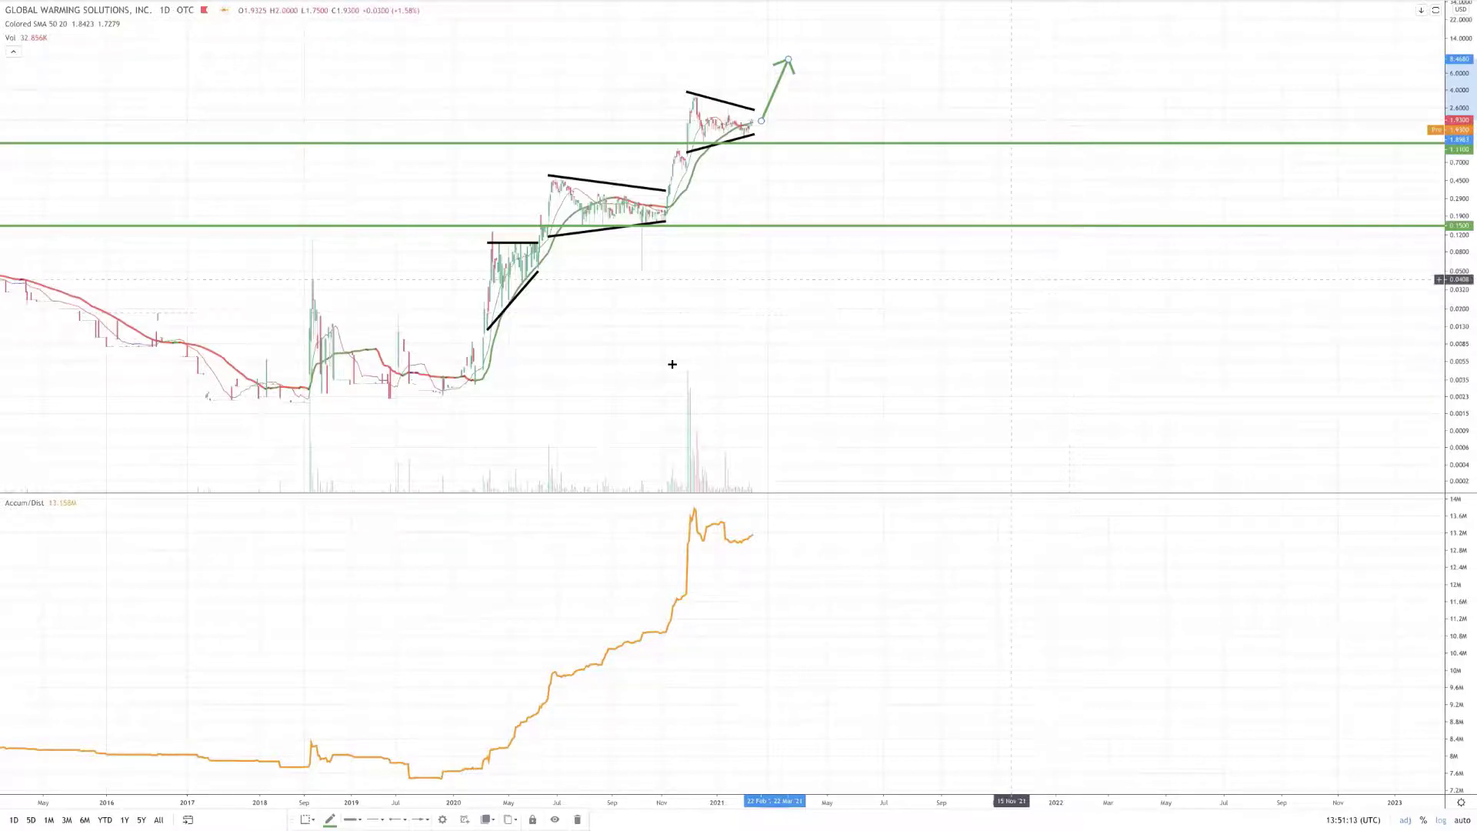
# Step: Zoom in and pan the GWSO chart so the 2017 onward rally fills the view
pyautogui.scroll(2, 690, 354)
pyautogui.scroll(2, 511, 320)
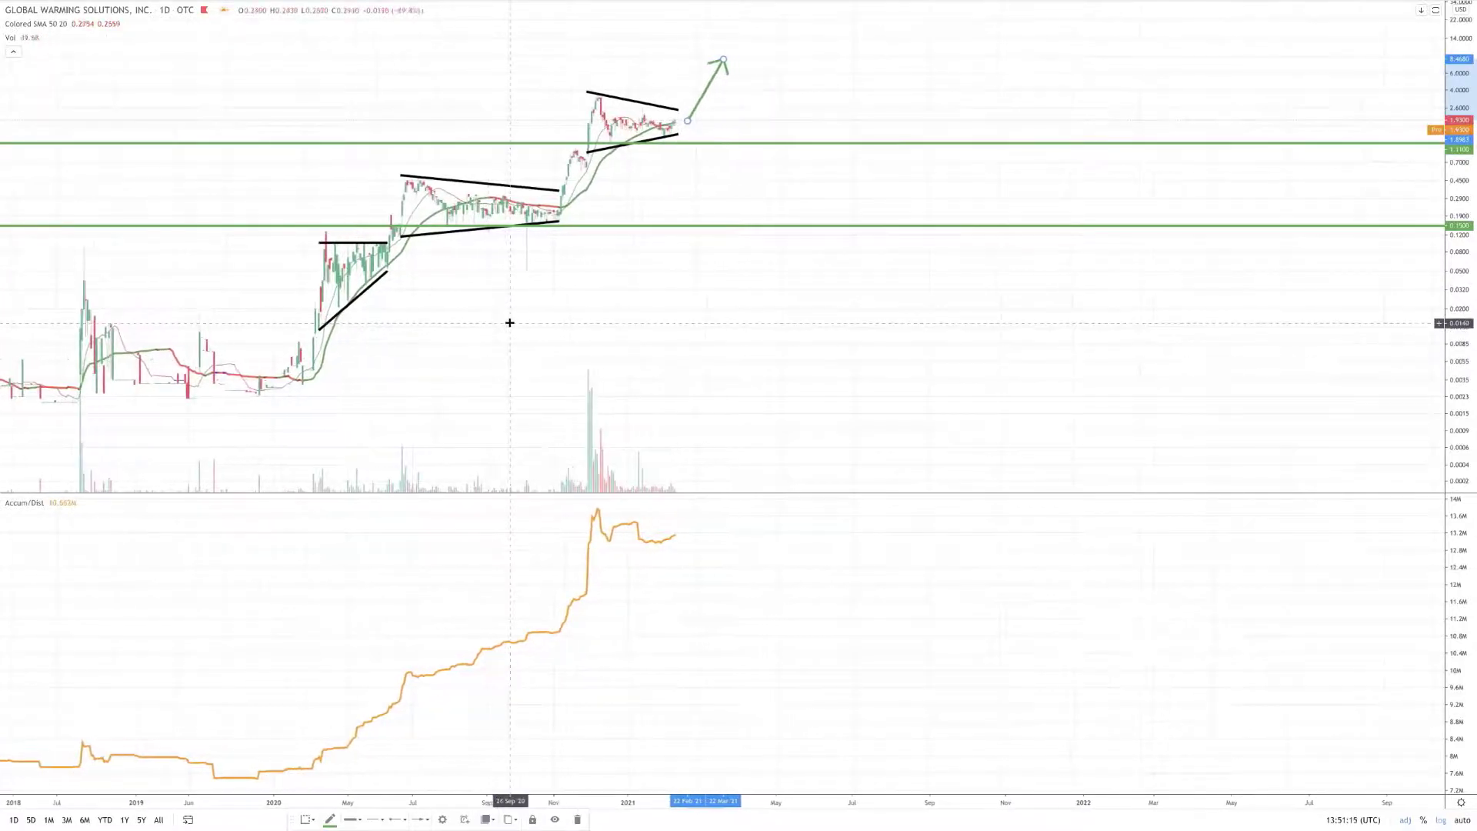
pyautogui.moveTo(481, 320); pyautogui.dragTo(588, 329)
pyautogui.scroll(1, 589, 329)
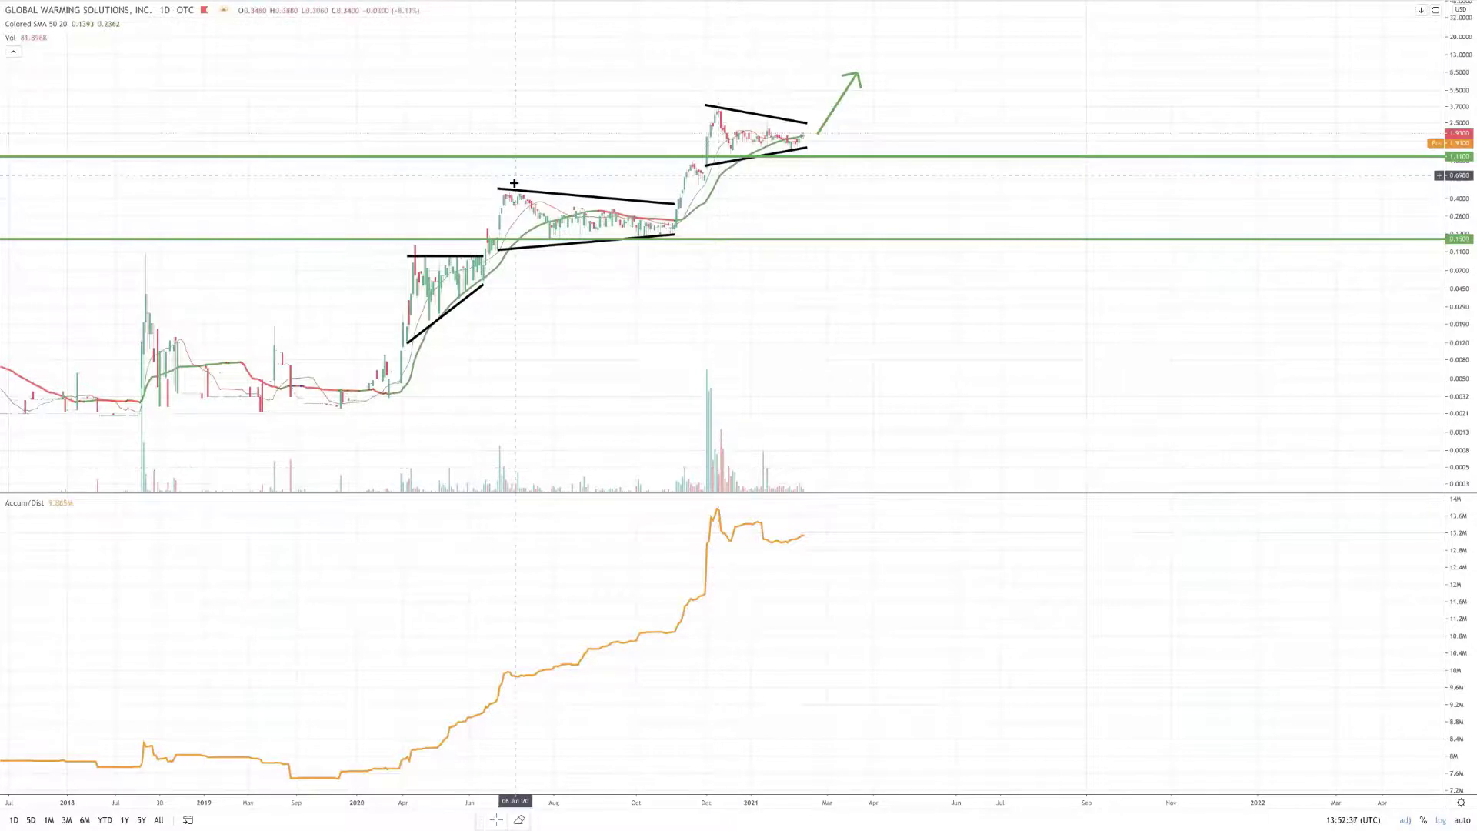
pyautogui.scroll(-5, 518, 165)
pyautogui.scroll(-5, 539, 175)
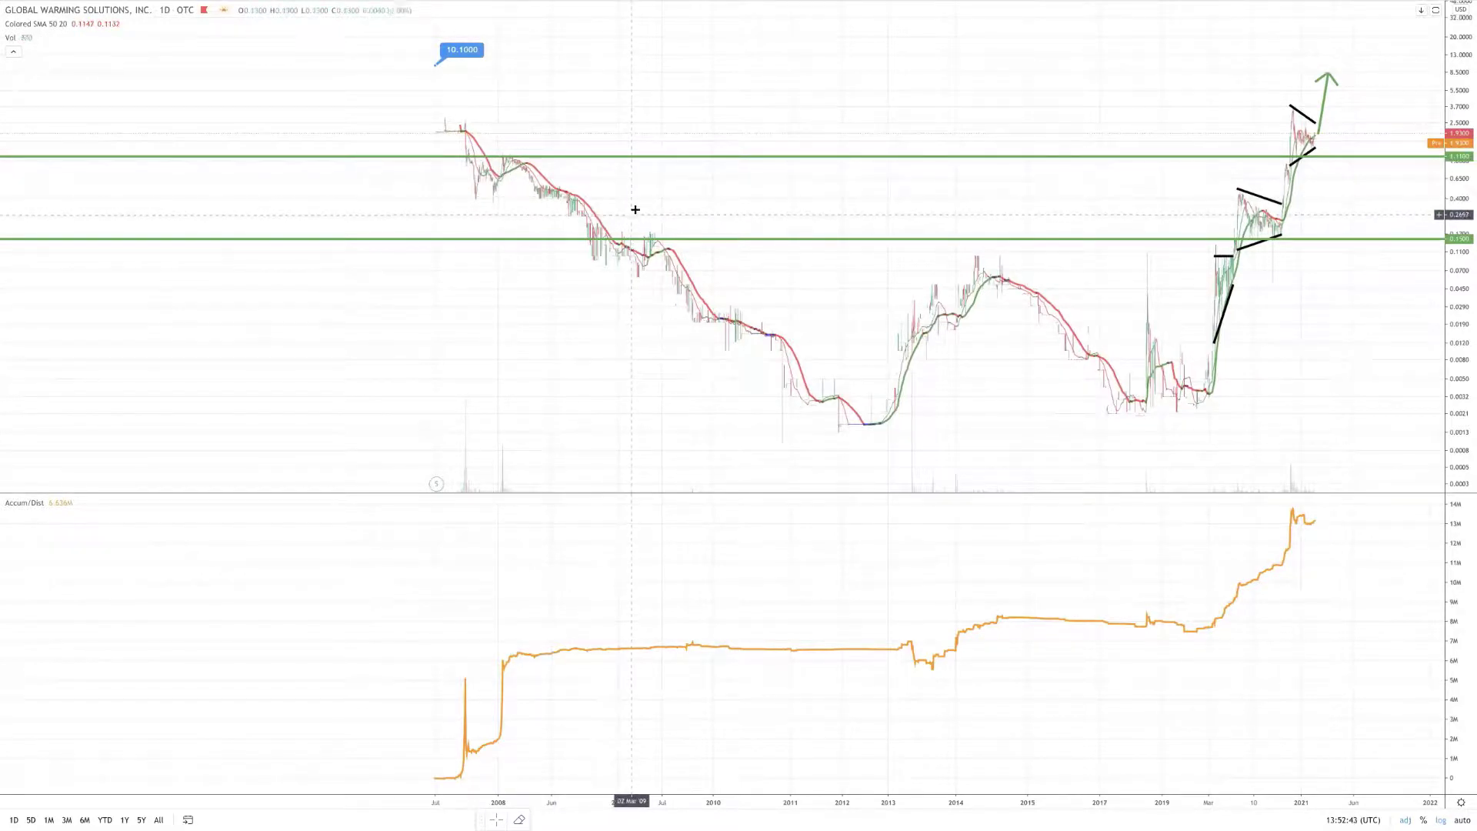
pyautogui.hscroll(10, 634, 211)
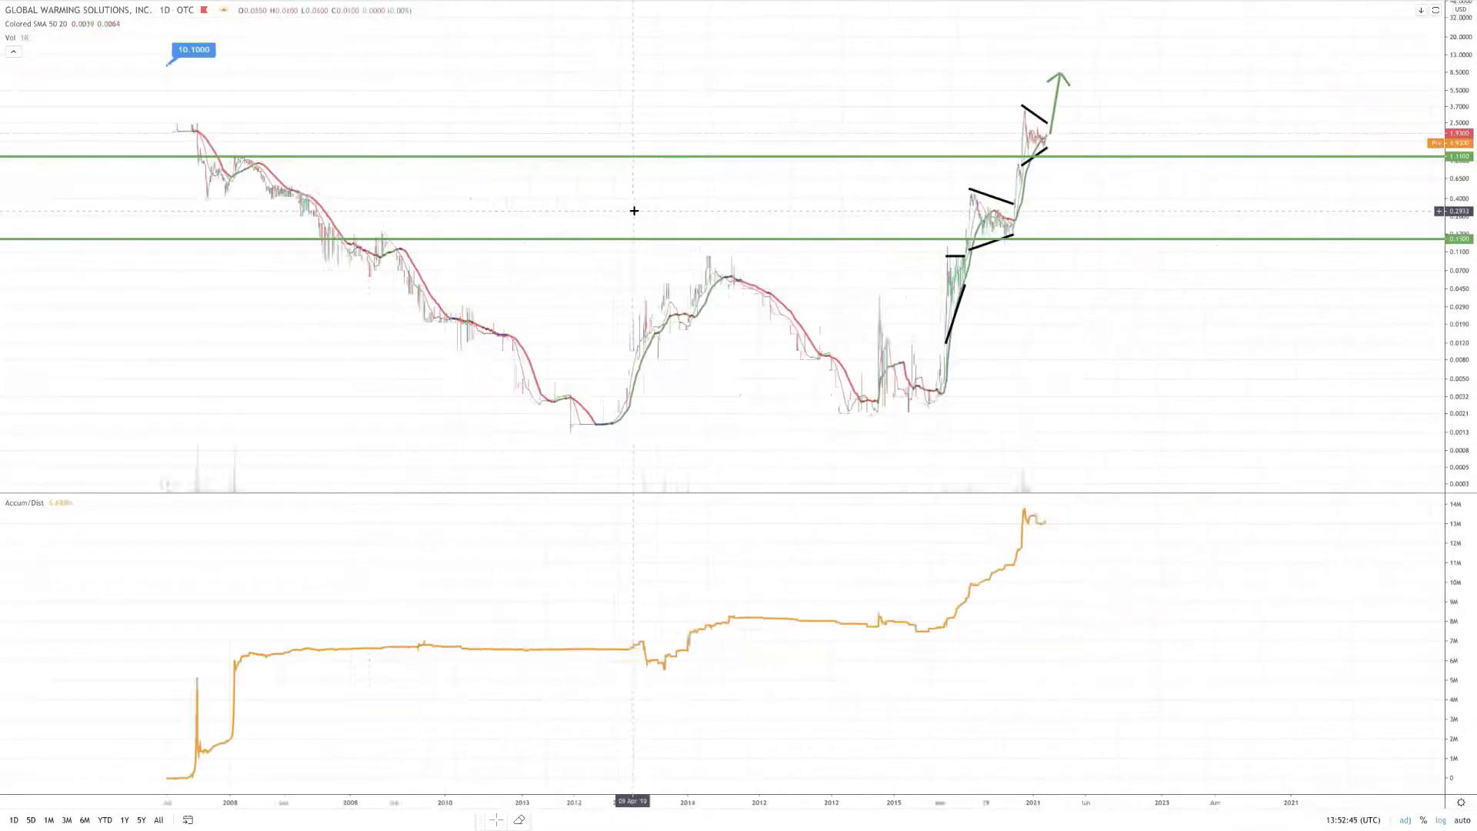
pyautogui.scroll(5, 634, 211)
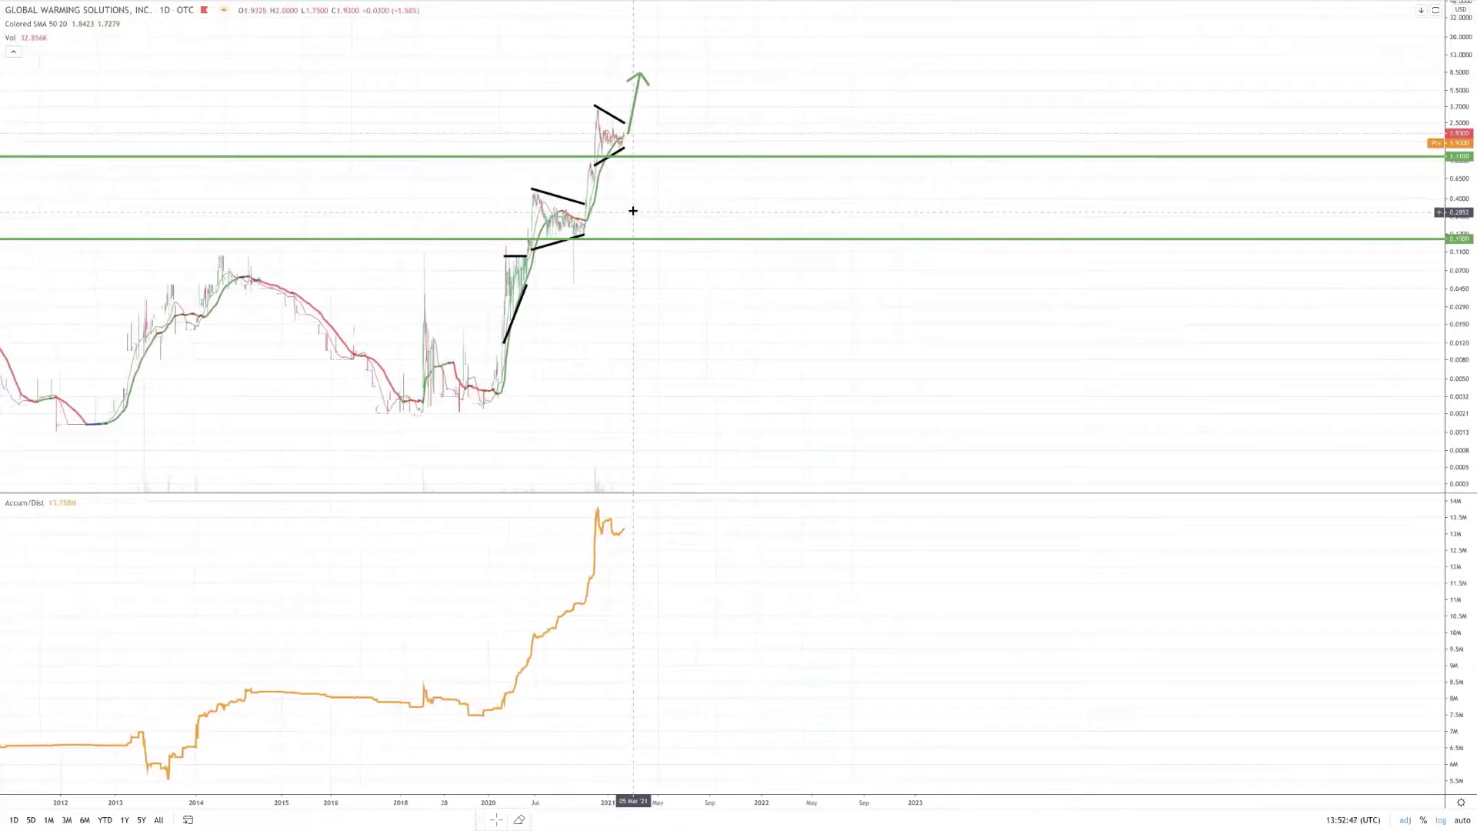
pyautogui.hscroll(-10, 631, 211)
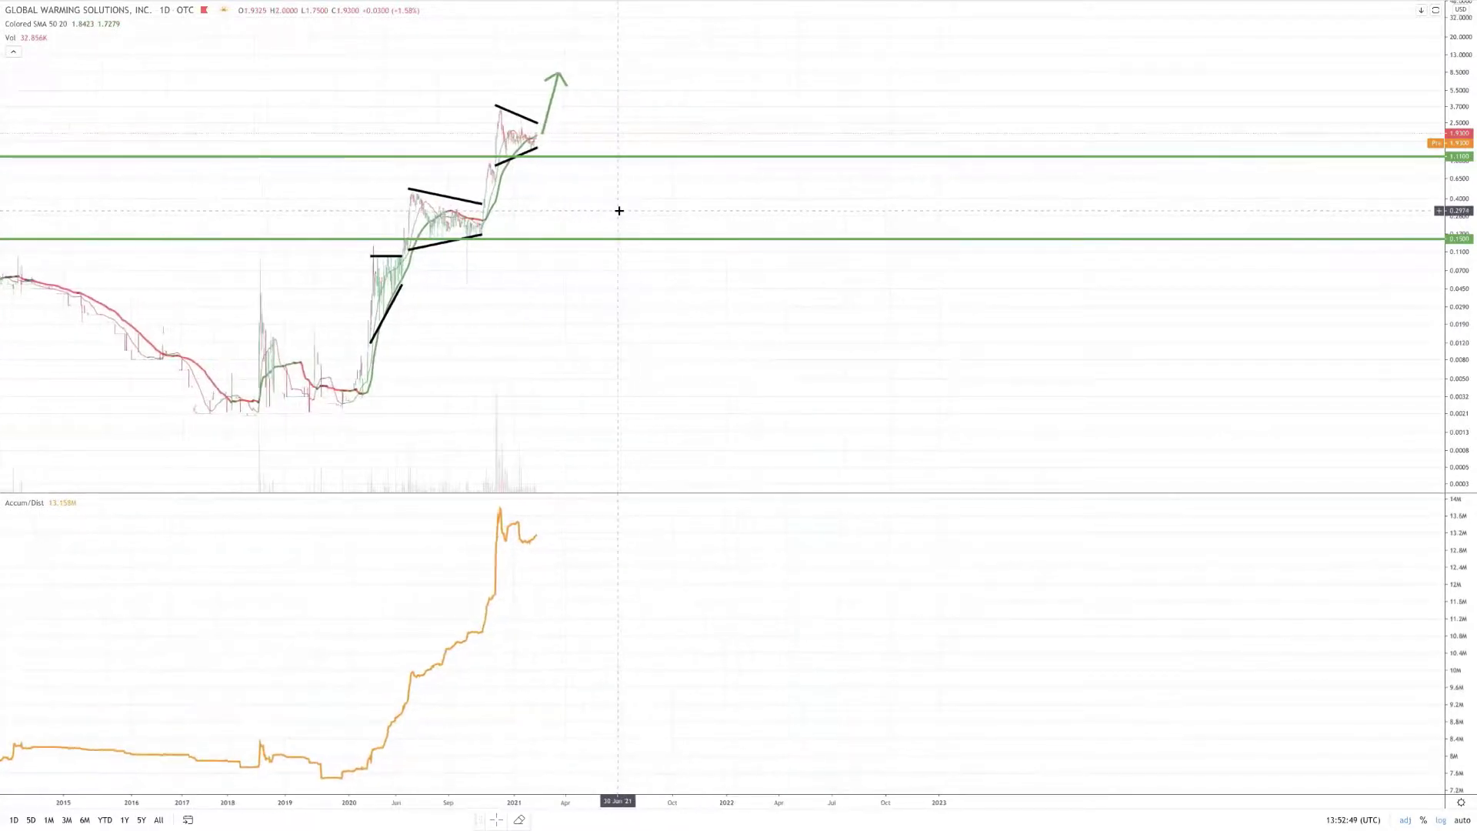
pyautogui.hscroll(-10, 615, 212)
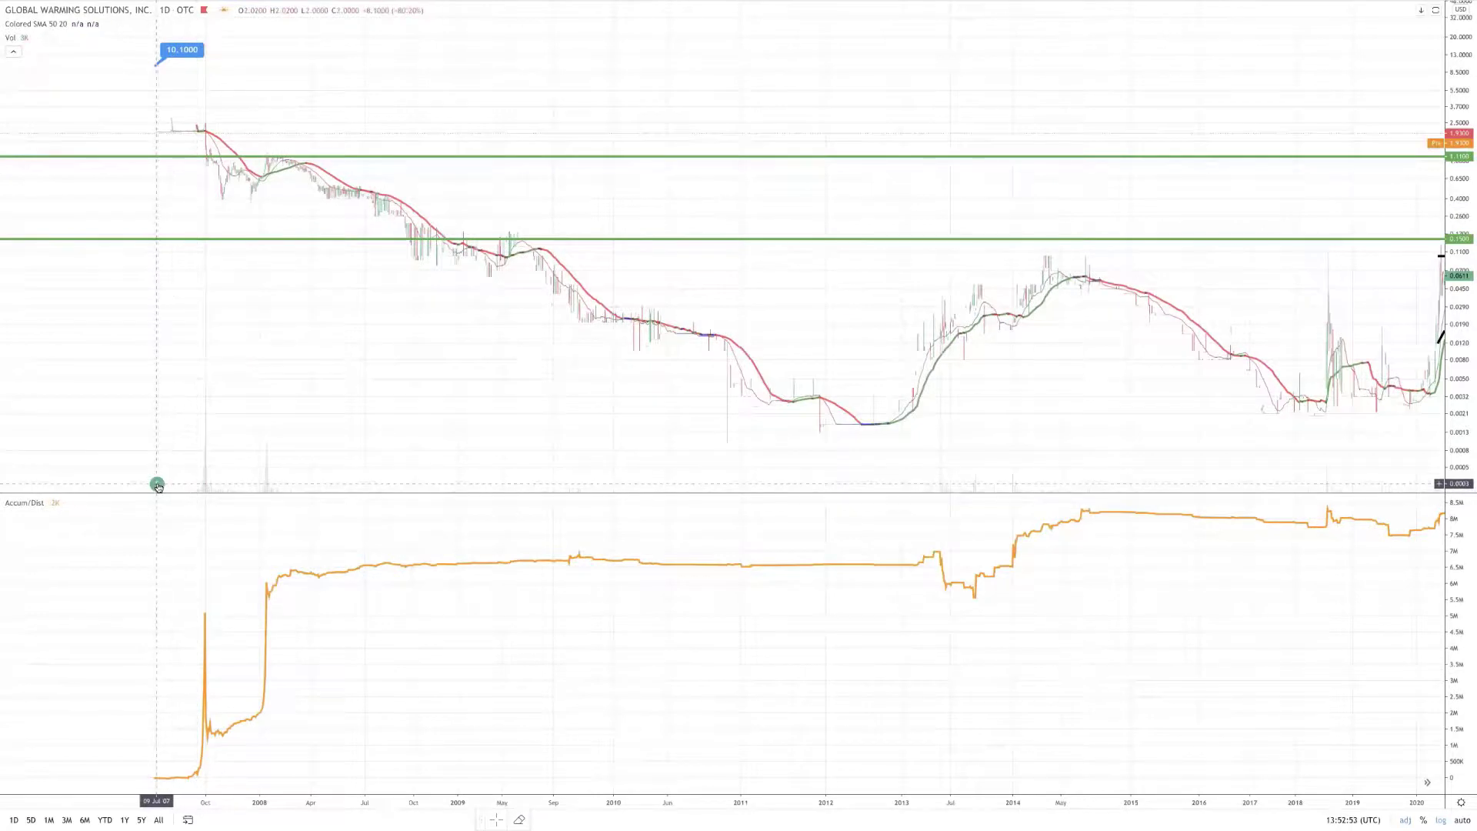
pyautogui.hscroll(10, 552, 244)
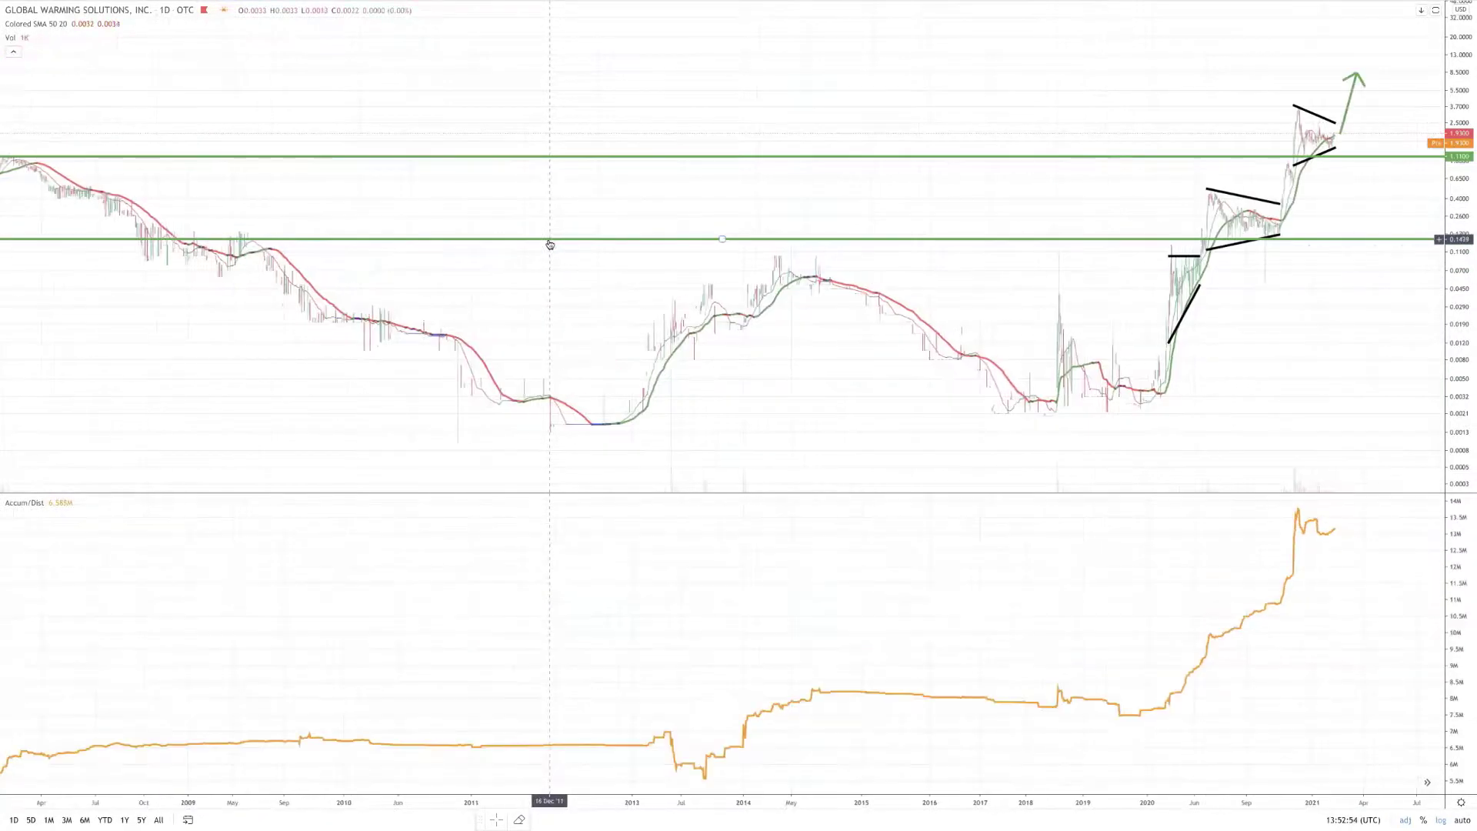
pyautogui.scroll(6, 548, 241)
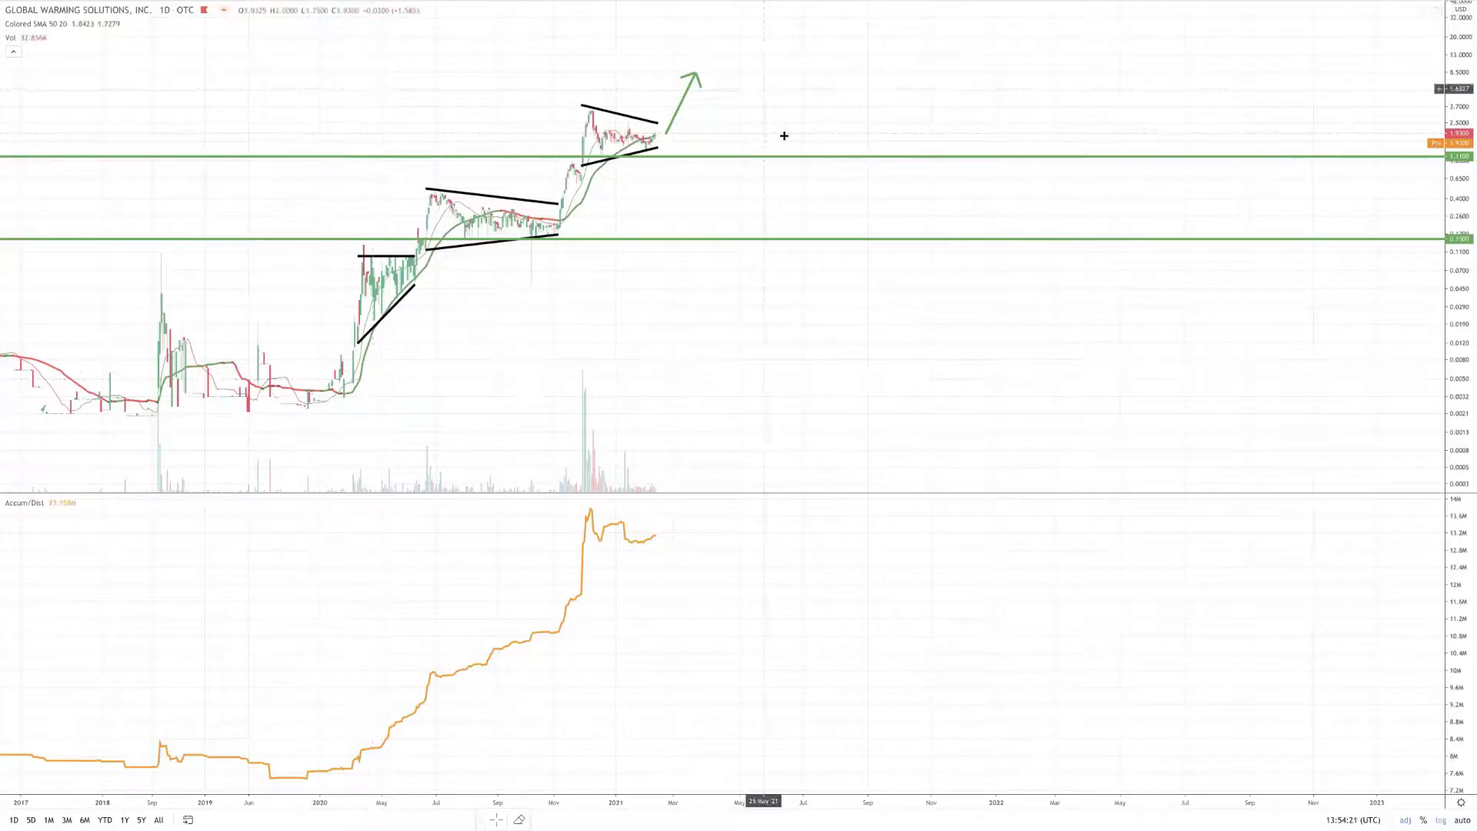
# Step: Zoom in and pan left across the annotated GWSO daily chart
pyautogui.scroll(2, 542, 369)
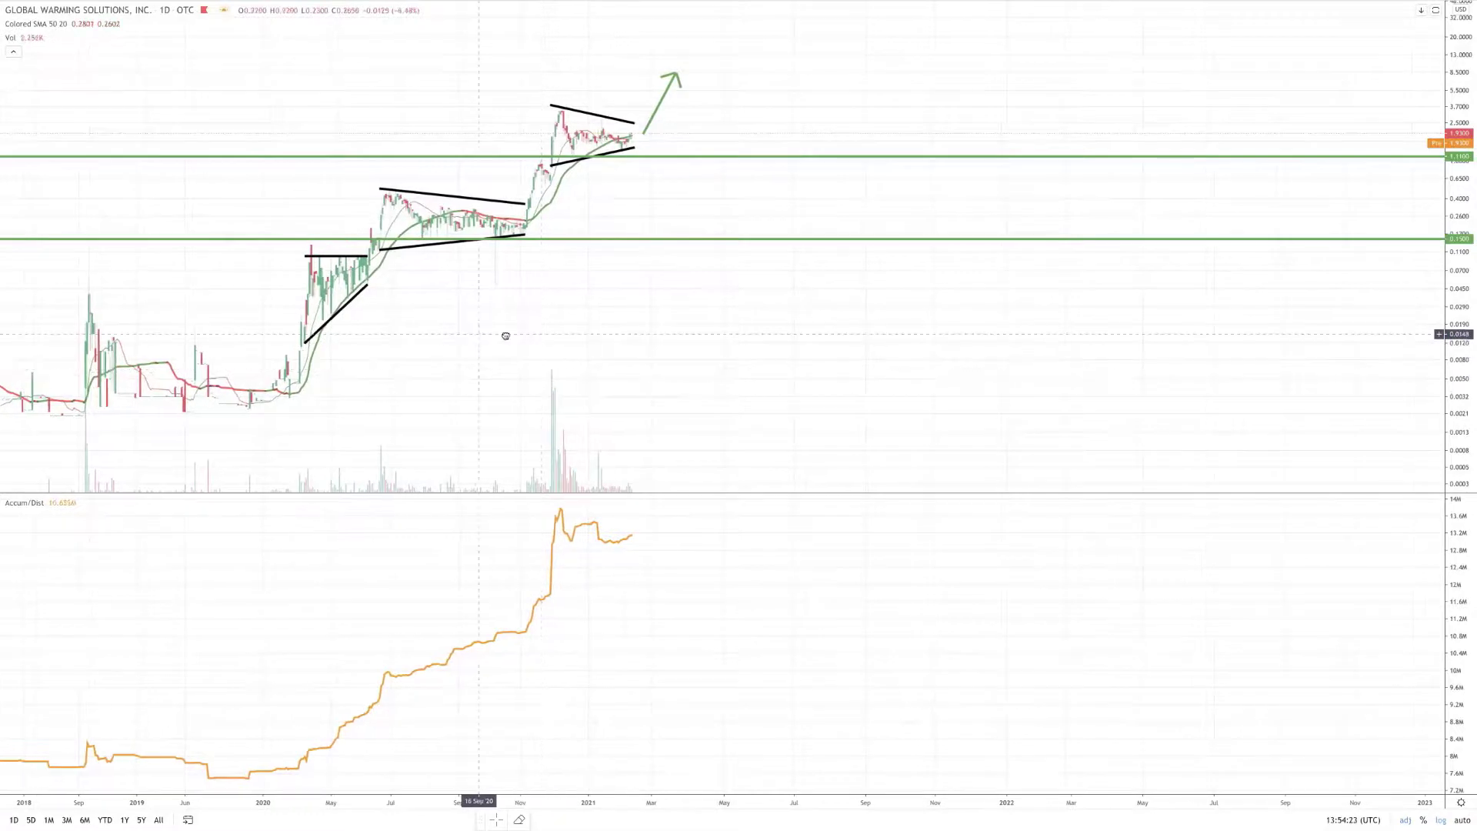
pyautogui.hscroll(-5, 681, 350)
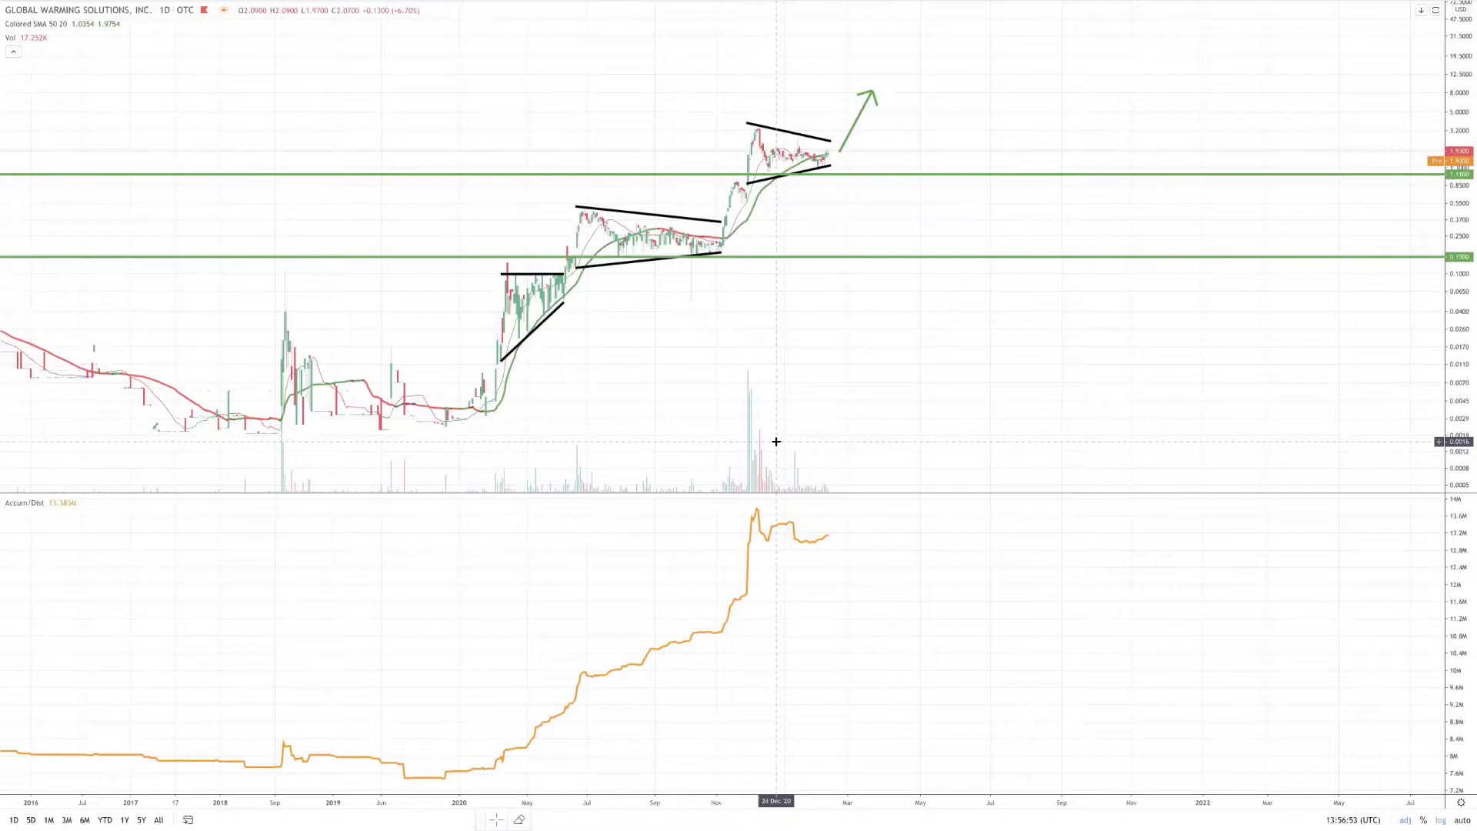
# Step: Exit full screen and review the SDRC chart from the watchlist
pyautogui.press('Escape')
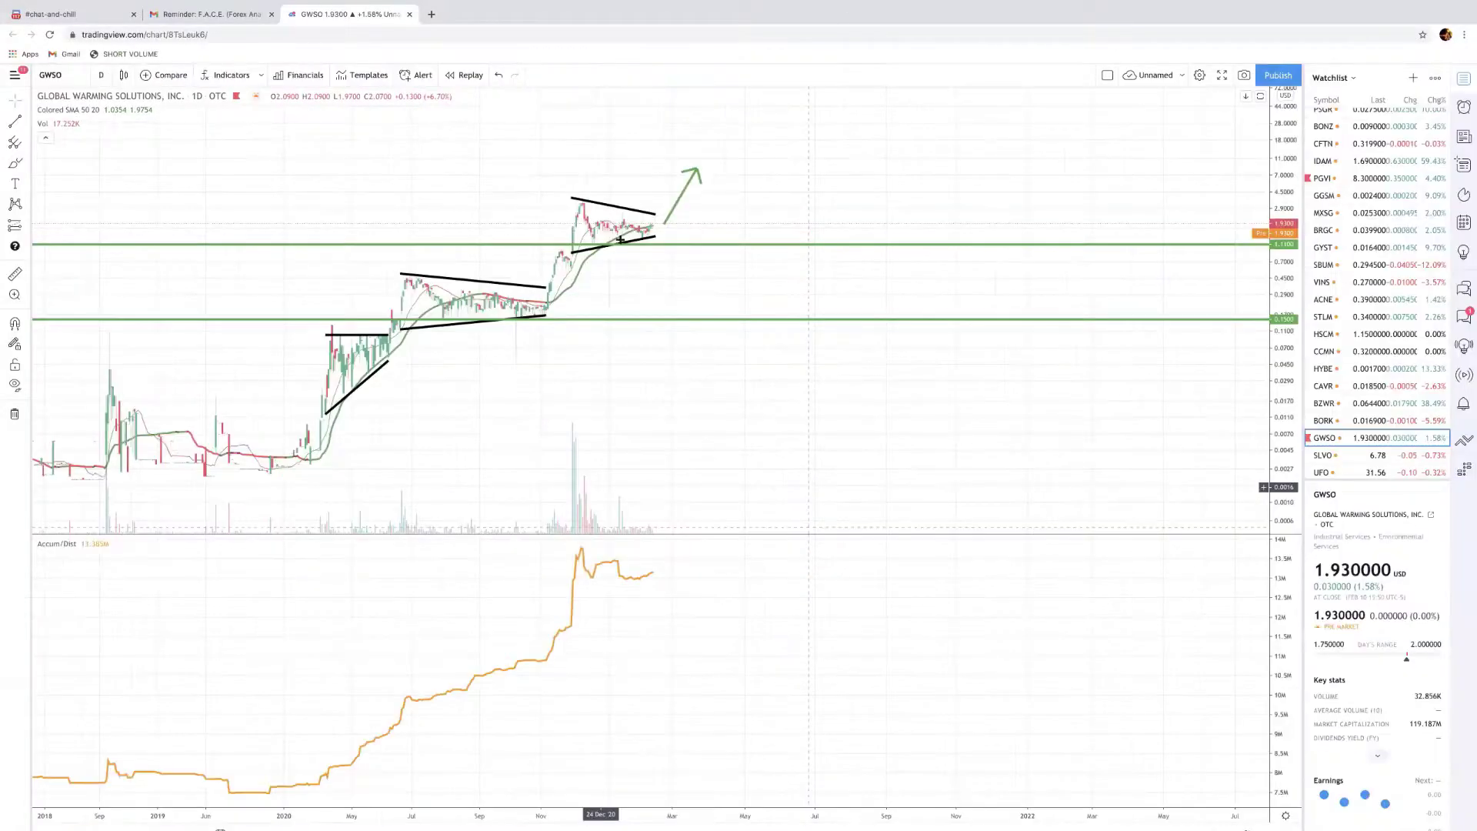
pyautogui.scroll(3, 1381, 227)
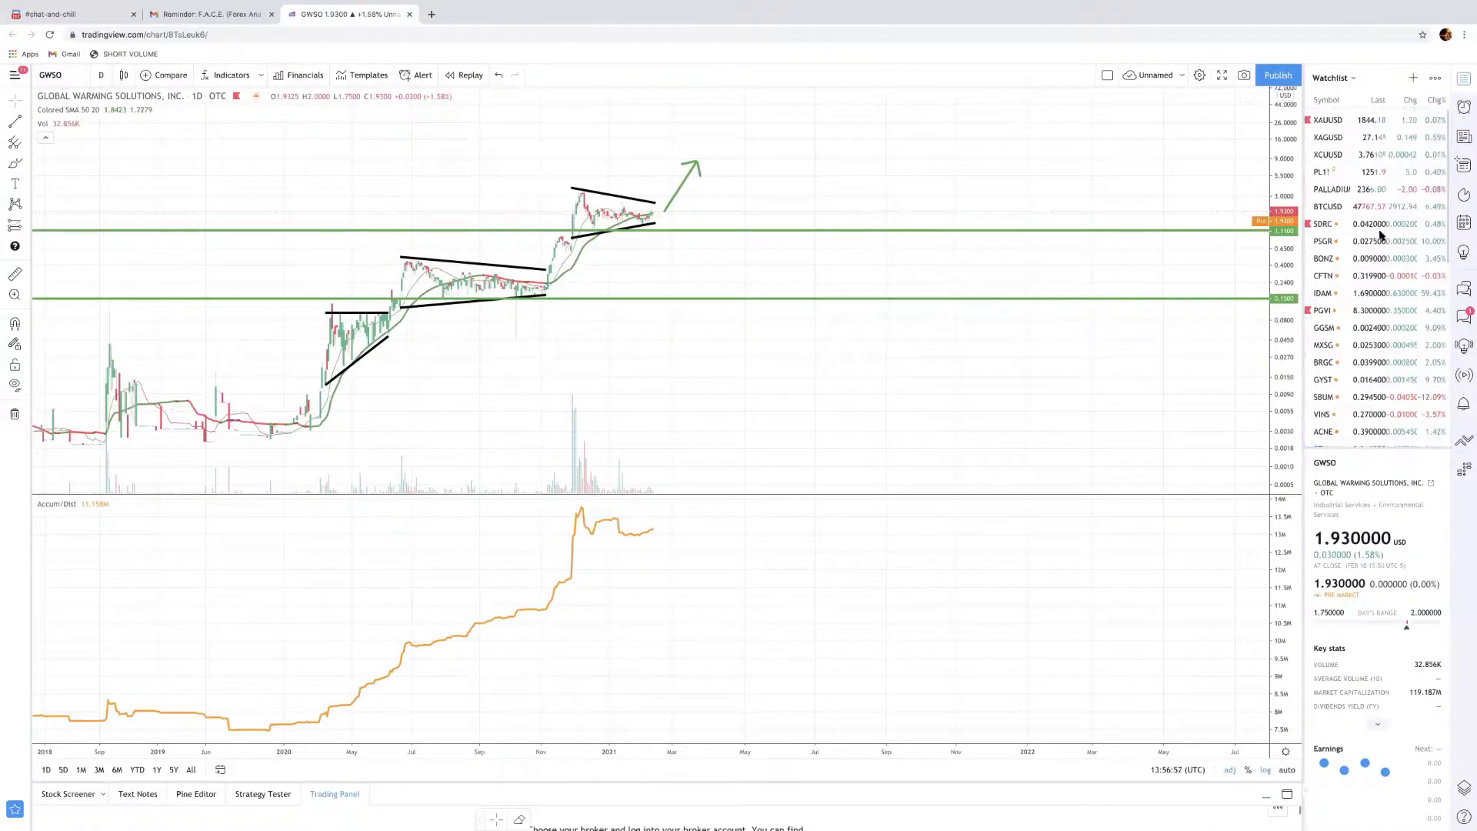
pyautogui.click(1333, 226)
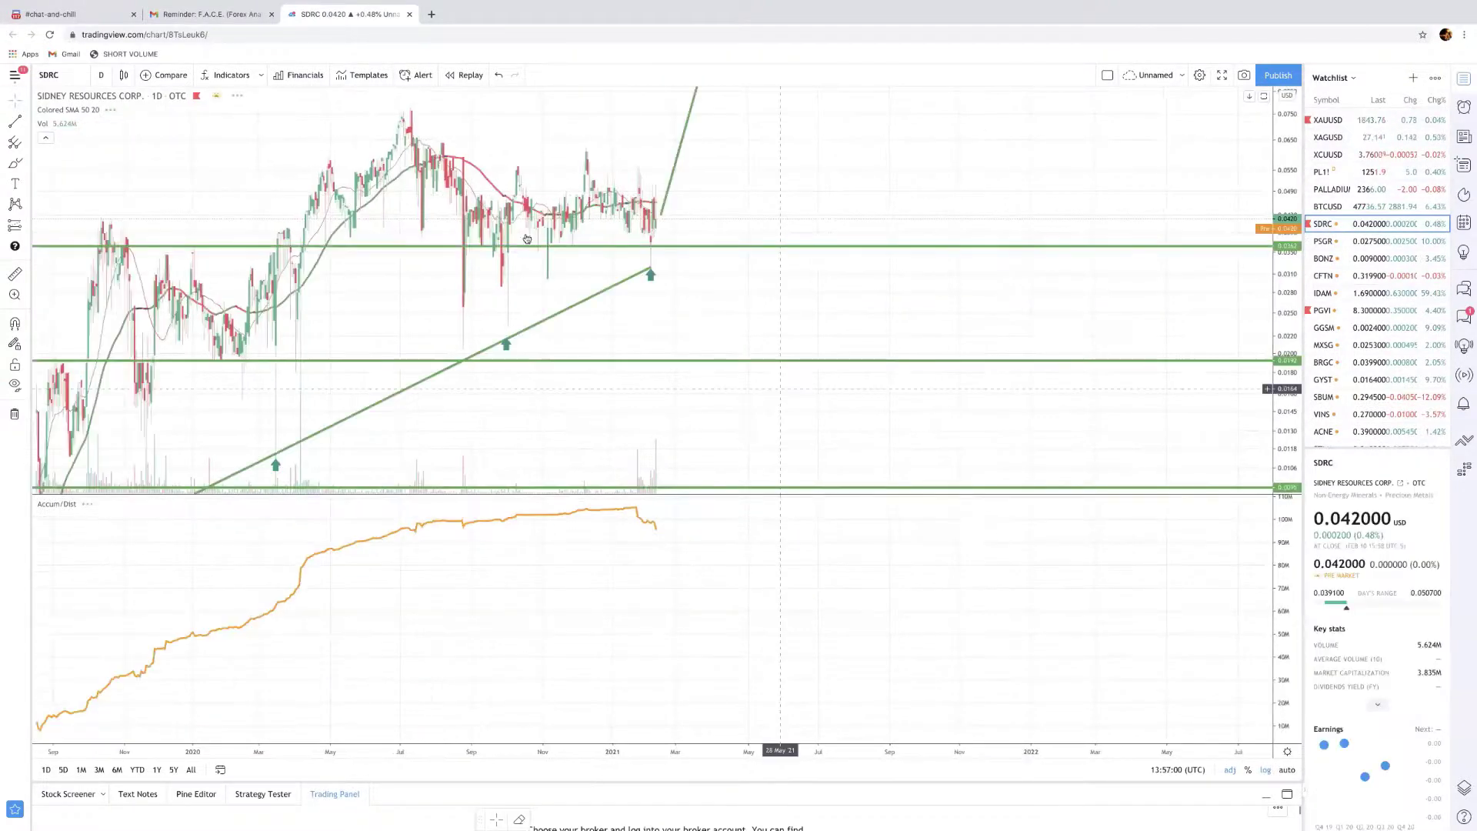
pyautogui.scroll(-2, 823, 272)
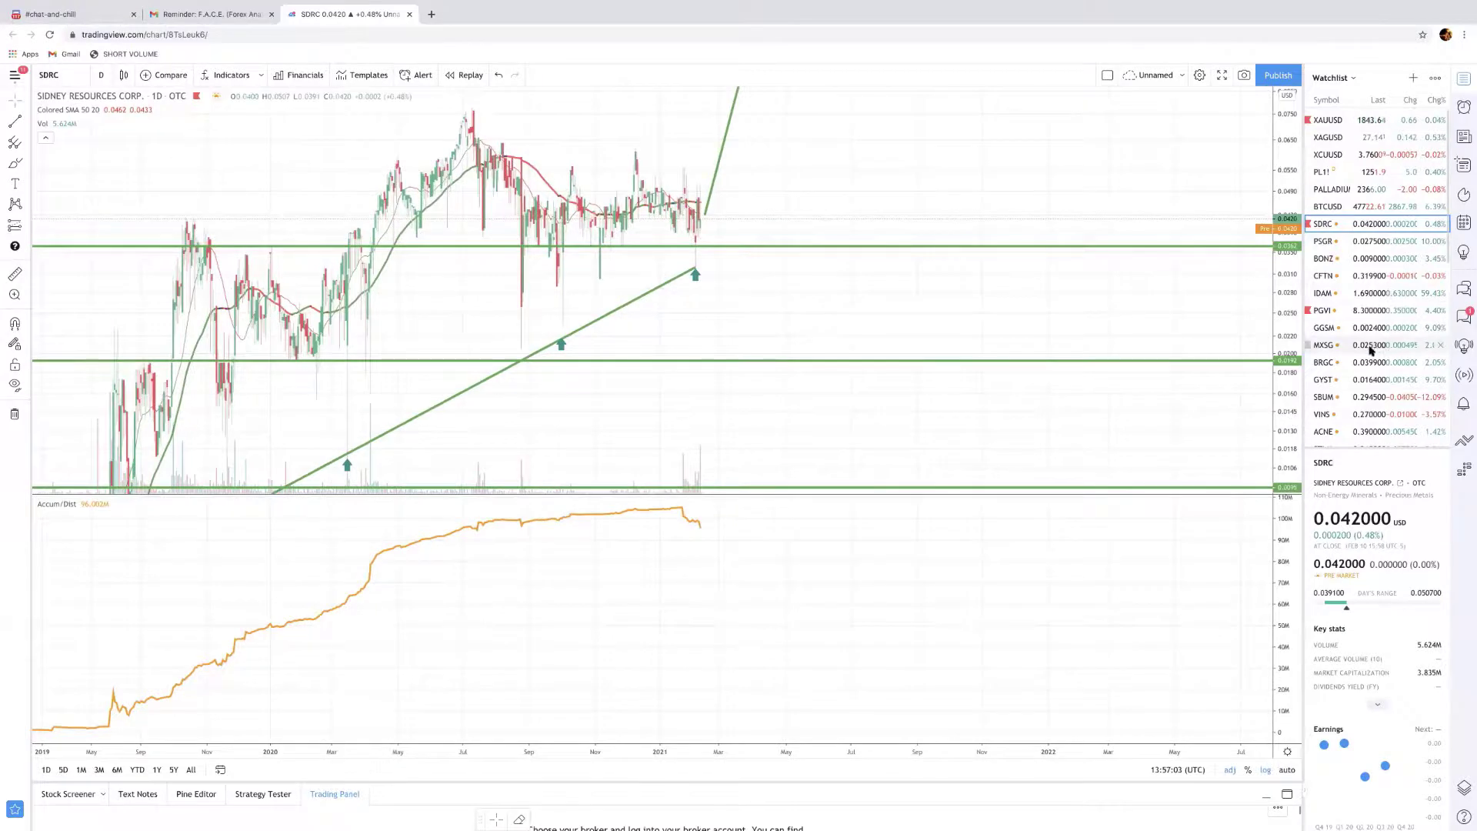
pyautogui.scroll(-2, 1342, 338)
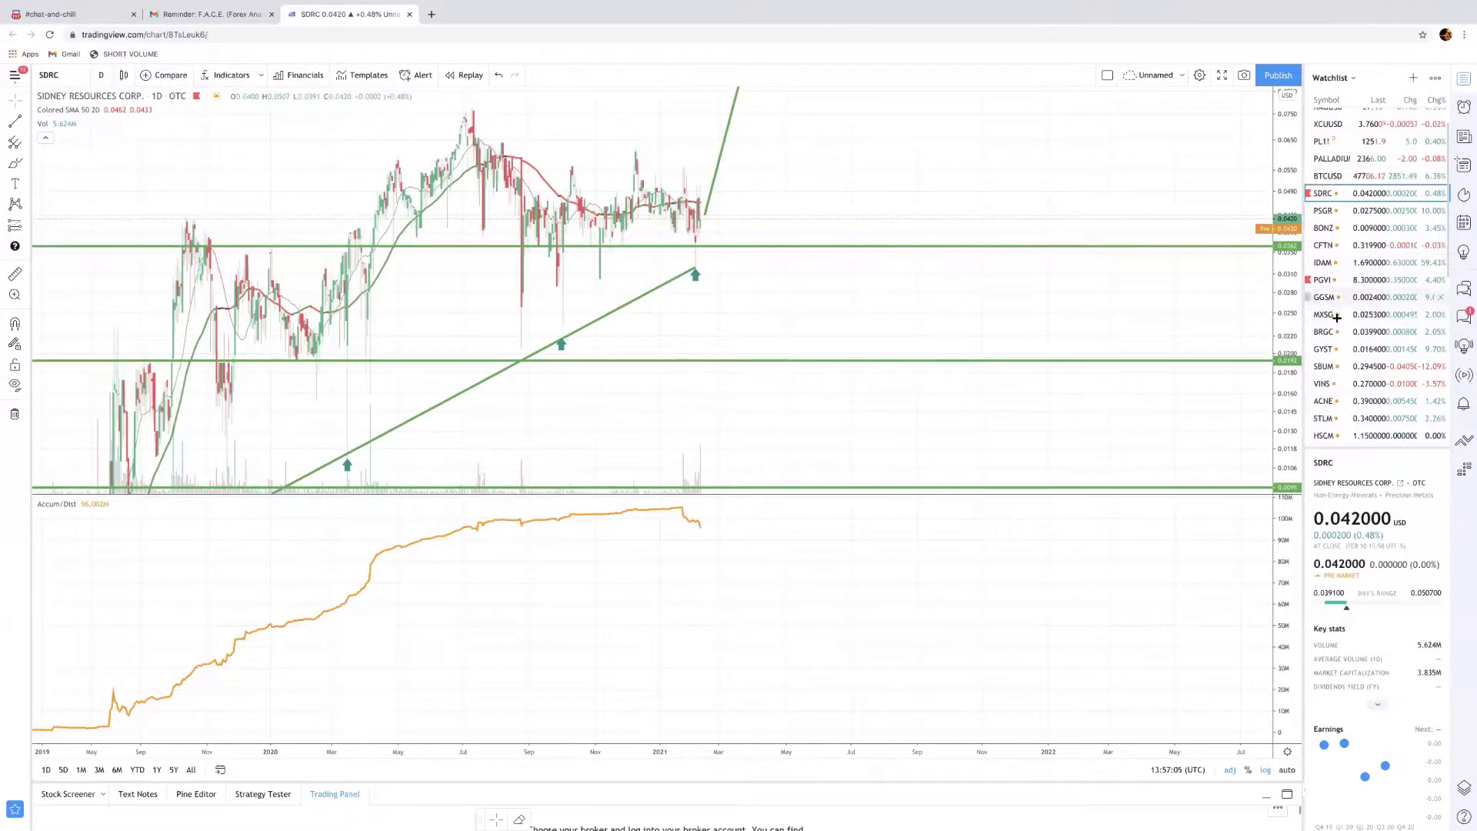
# Step: Reload the GWSO chart via symbol search
pyautogui.click(69, 77)
pyautogui.write('GWSO')
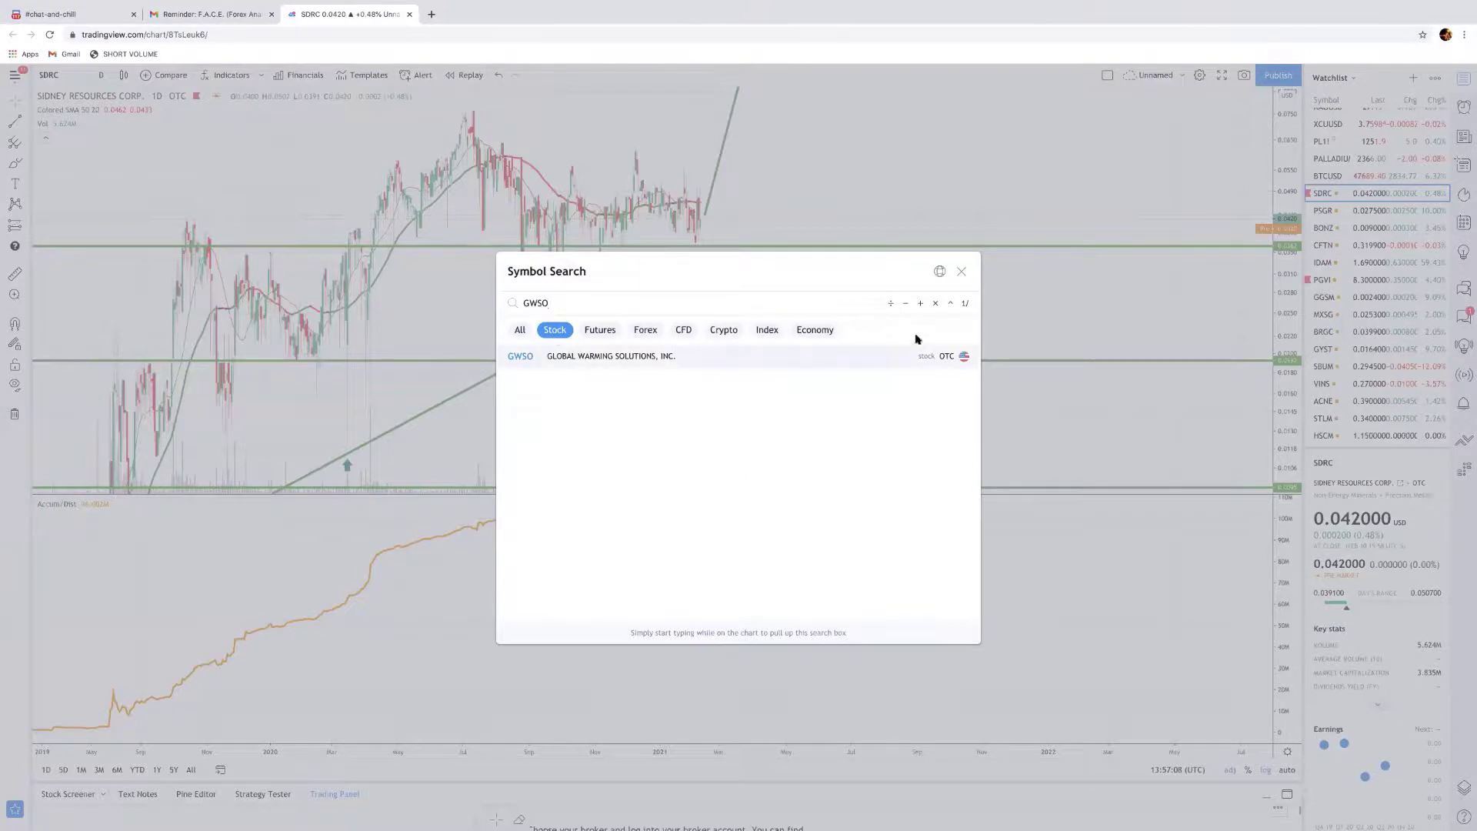
pyautogui.press('Return')
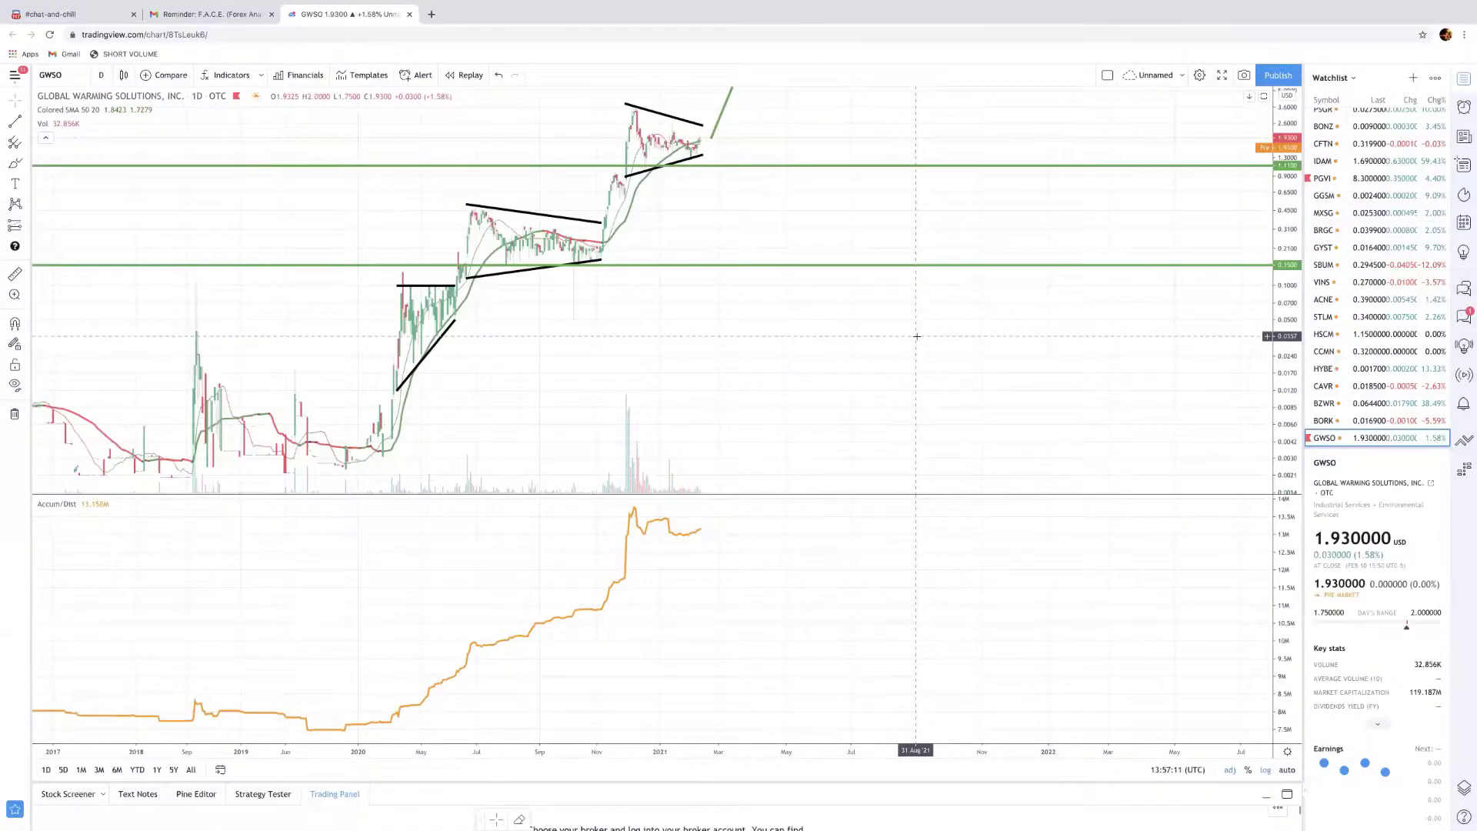
# Step: Show GWSO full screen with the price scale compressed to fit the green arrow, toolbar moved aside
pyautogui.click(1220, 76)
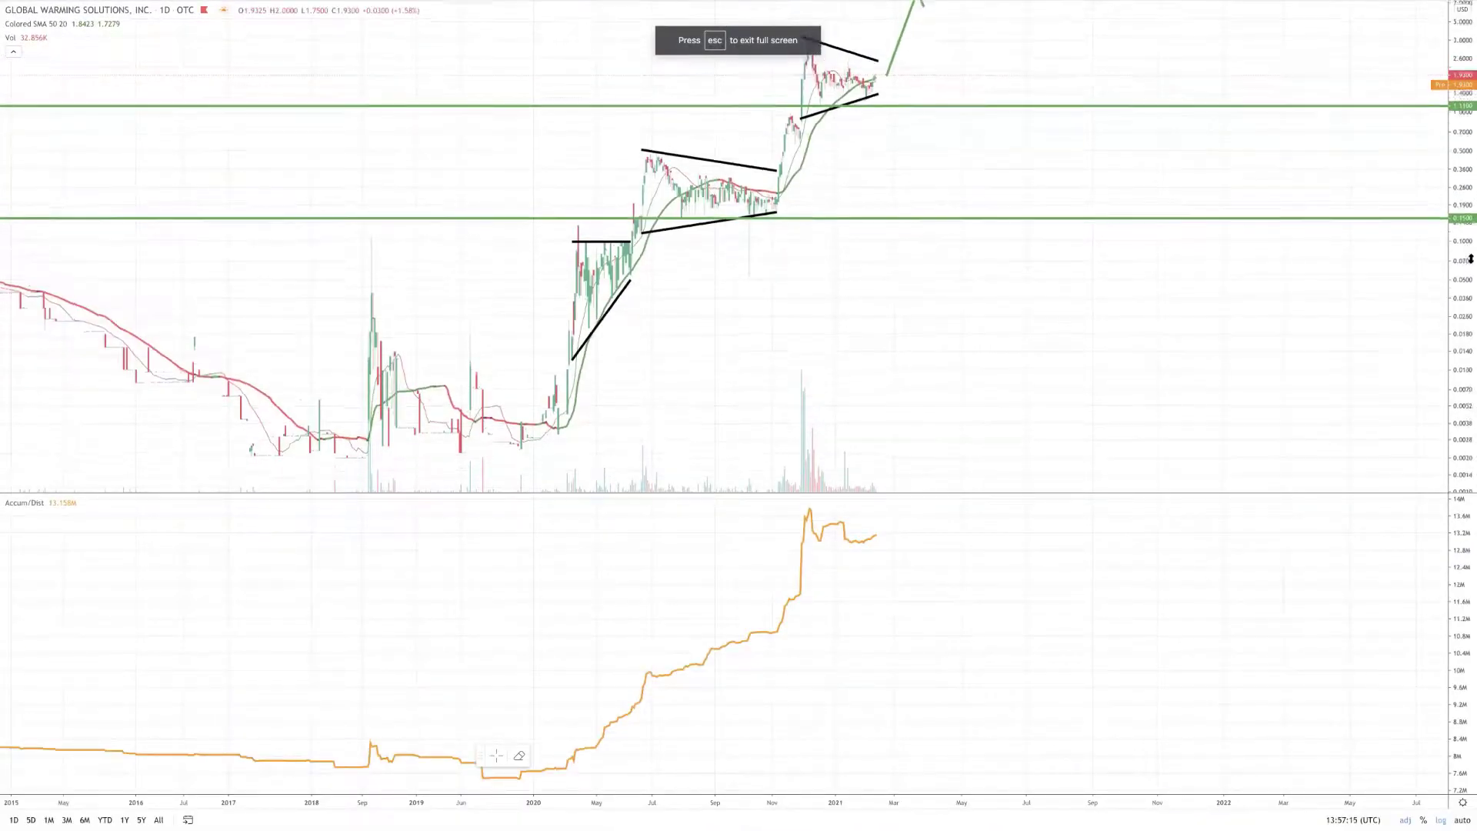
pyautogui.moveTo(1470, 260); pyautogui.dragTo(1470, 308)
pyautogui.scroll(-1, 842, 338)
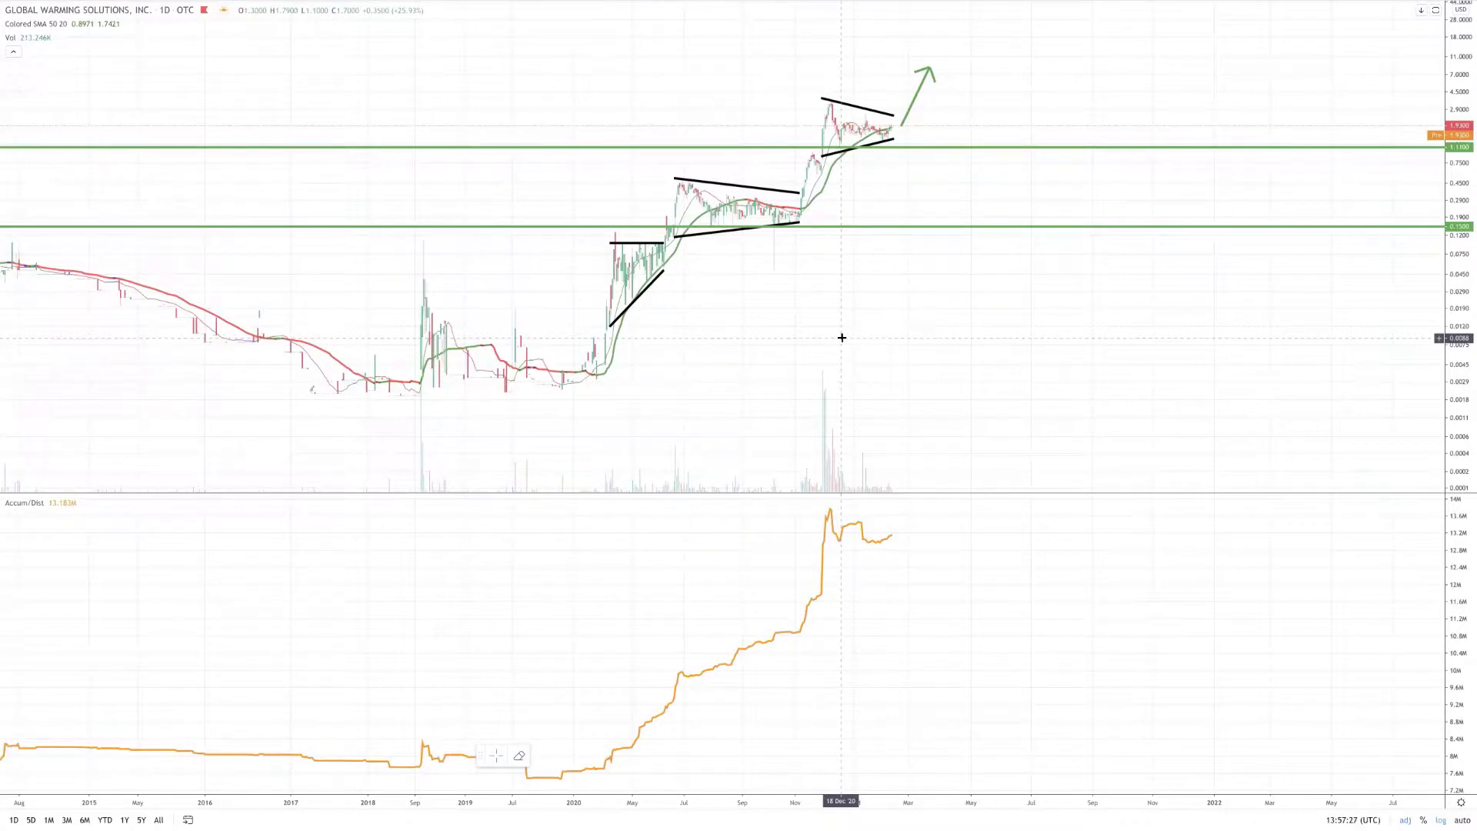
pyautogui.scroll(2, 881, 327)
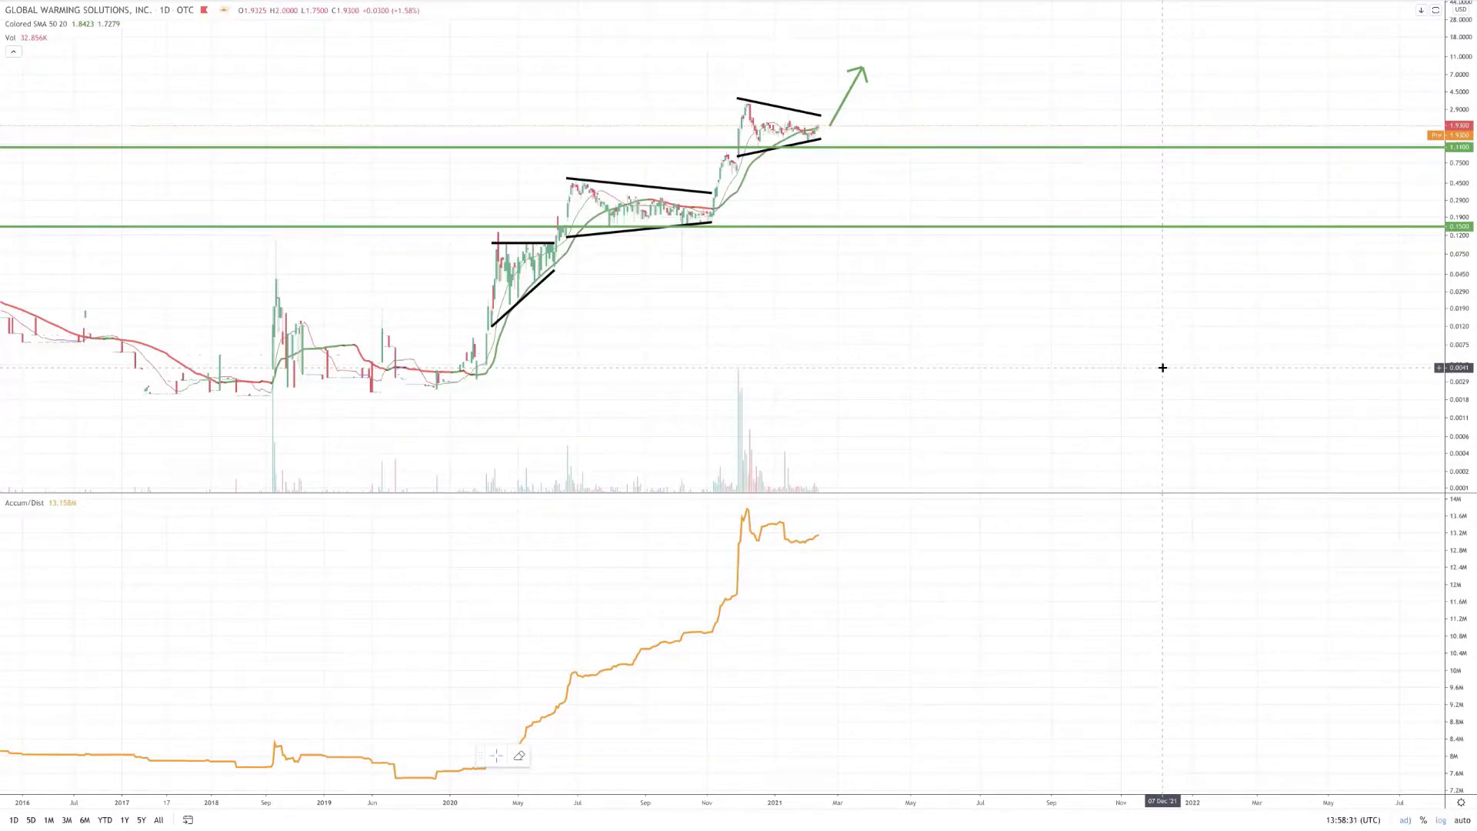
pyautogui.moveTo(478, 757); pyautogui.dragTo(429, 820)
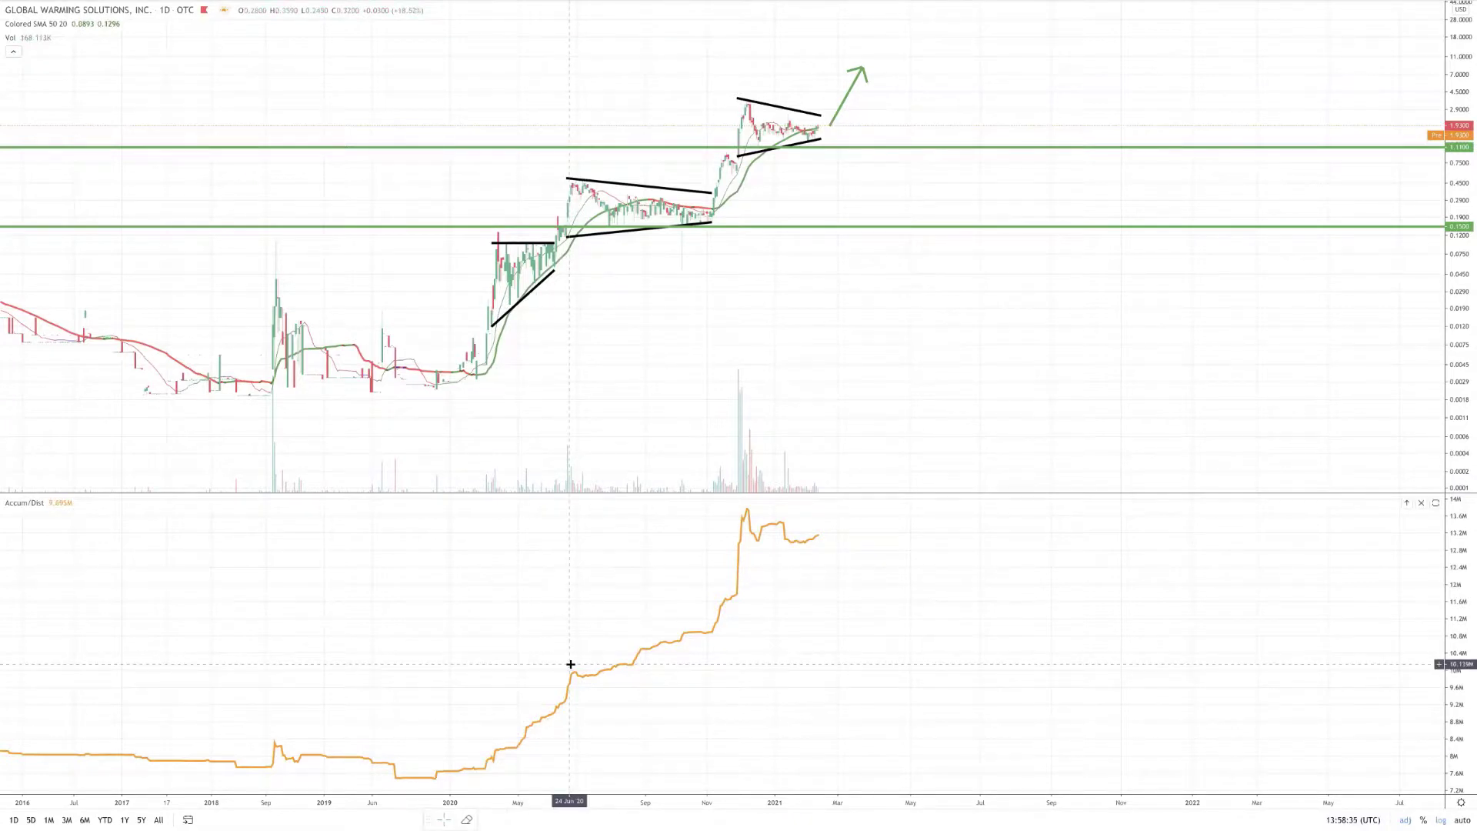